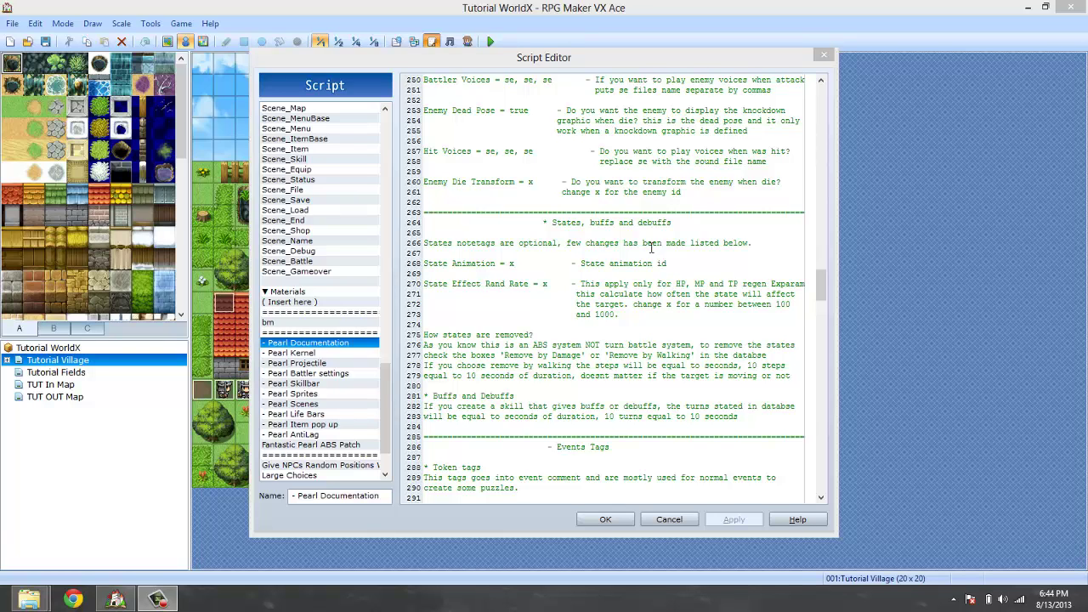
- Highlight the State Animation notetag line (line 268) in the Pearl Documentation
{"action": "left_click", "coordinate": [609, 223]}
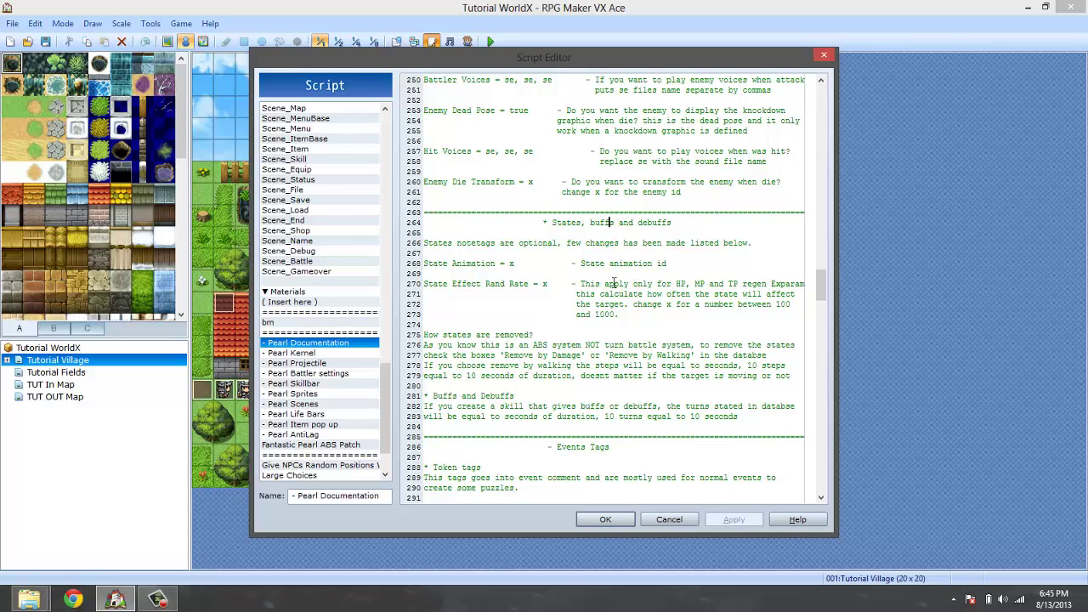
{"action": "left_click", "coordinate": [548, 285]}
{"action": "left_click_drag", "start_coordinate": [425, 253], "coordinate": [487, 275]}
{"action": "left_click", "coordinate": [488, 274]}
{"action": "left_click_drag", "start_coordinate": [631, 266], "coordinate": [646, 294]}
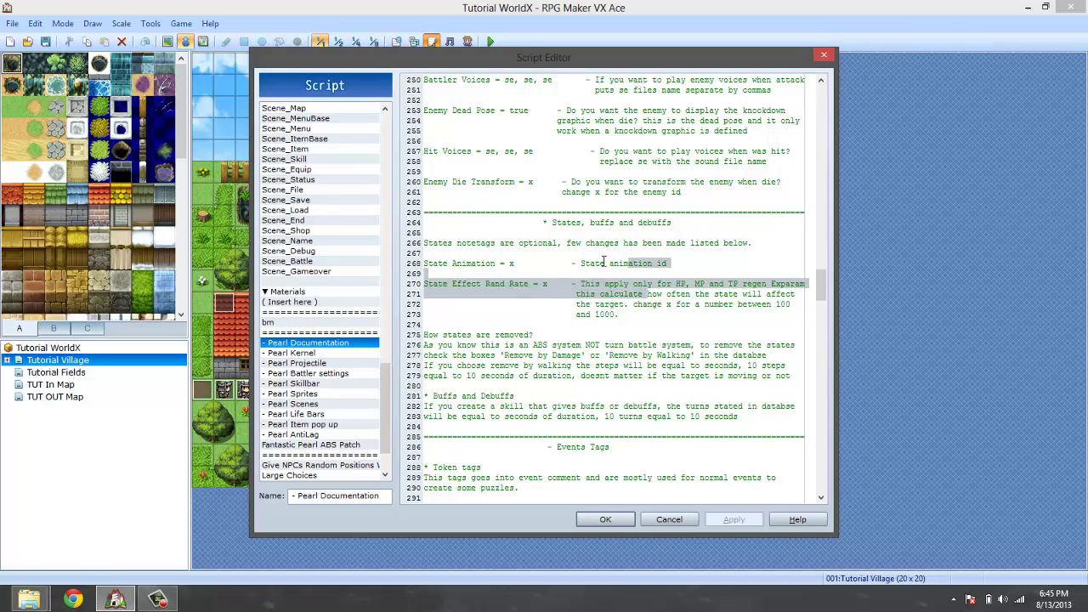
{"action": "left_click", "coordinate": [601, 265]}
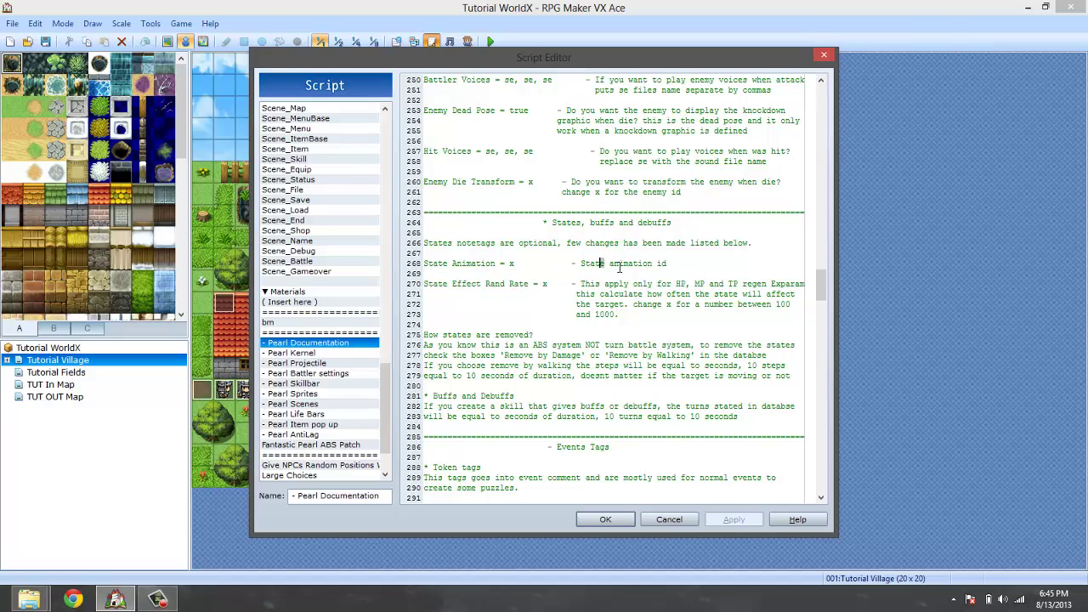
{"action": "left_click", "coordinate": [619, 265]}
{"action": "left_click_drag", "start_coordinate": [671, 265], "coordinate": [404, 267]}
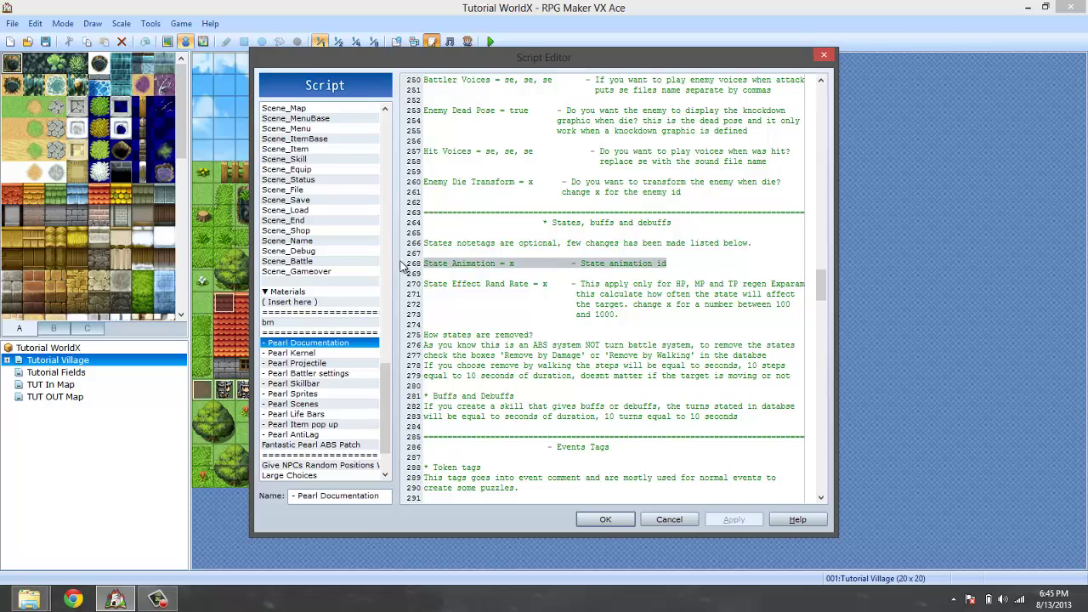
{"action": "left_click", "coordinate": [500, 265]}
{"action": "key", "text": "shift+Down"}
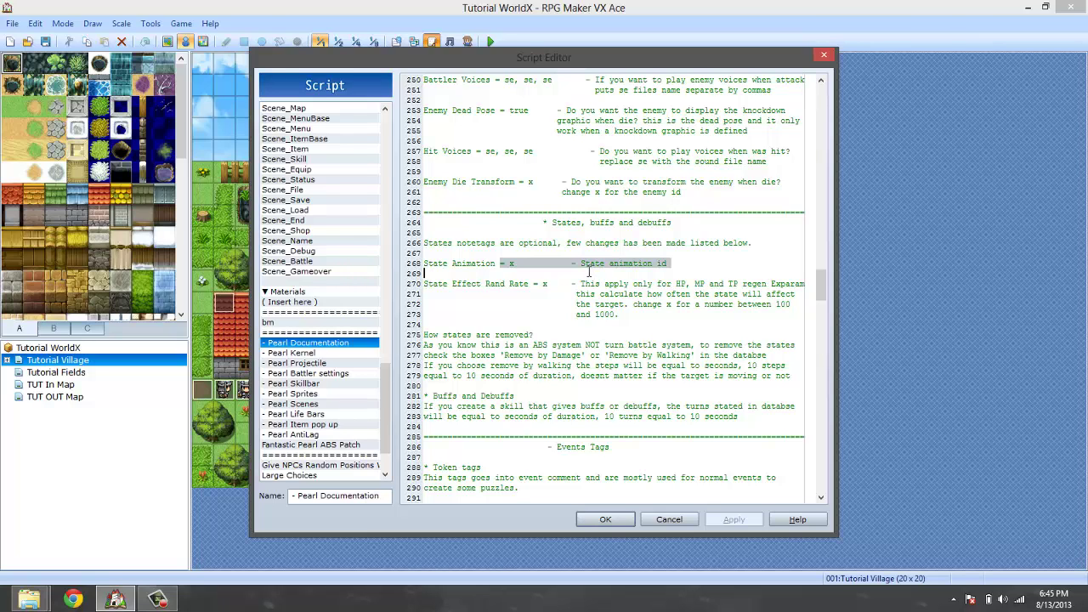
{"action": "left_click", "coordinate": [481, 296]}
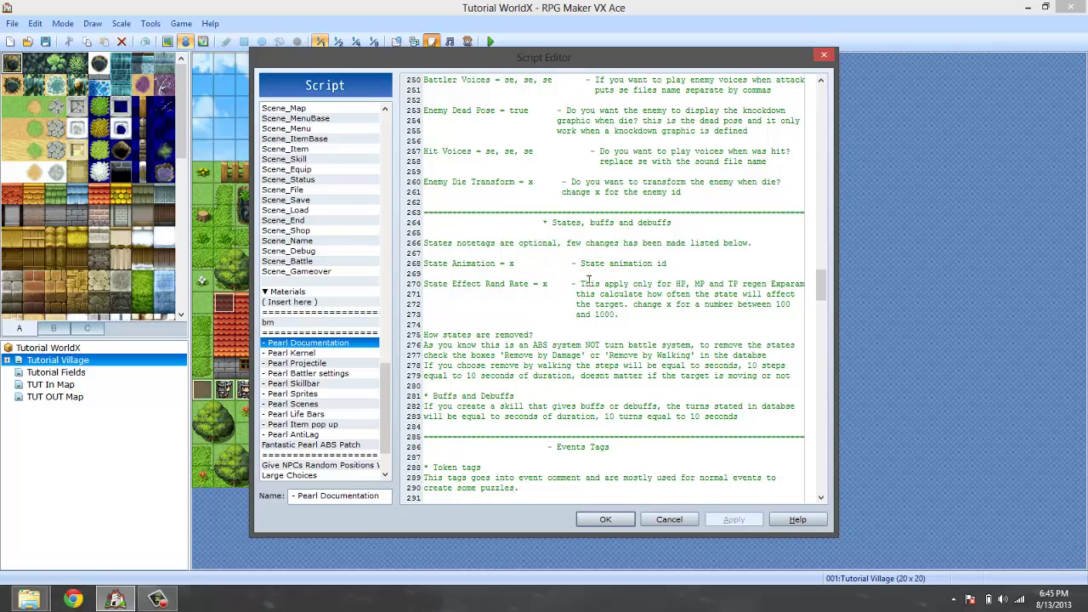
- Highlight the State Effect Rand Rate explanation, its HP/MP/TP regen note and the 100–1000 range
{"action": "left_click_drag", "start_coordinate": [583, 285], "coordinate": [682, 304]}
{"action": "left_click", "coordinate": [683, 319]}
{"action": "left_click", "coordinate": [695, 284]}
{"action": "left_click_drag", "start_coordinate": [633, 295], "coordinate": [676, 309]}
{"action": "left_click", "coordinate": [723, 312]}
{"action": "left_click_drag", "start_coordinate": [771, 303], "coordinate": [781, 304]}
{"action": "left_click", "coordinate": [775, 304]}
{"action": "left_click_drag", "start_coordinate": [451, 264], "coordinate": [475, 294]}
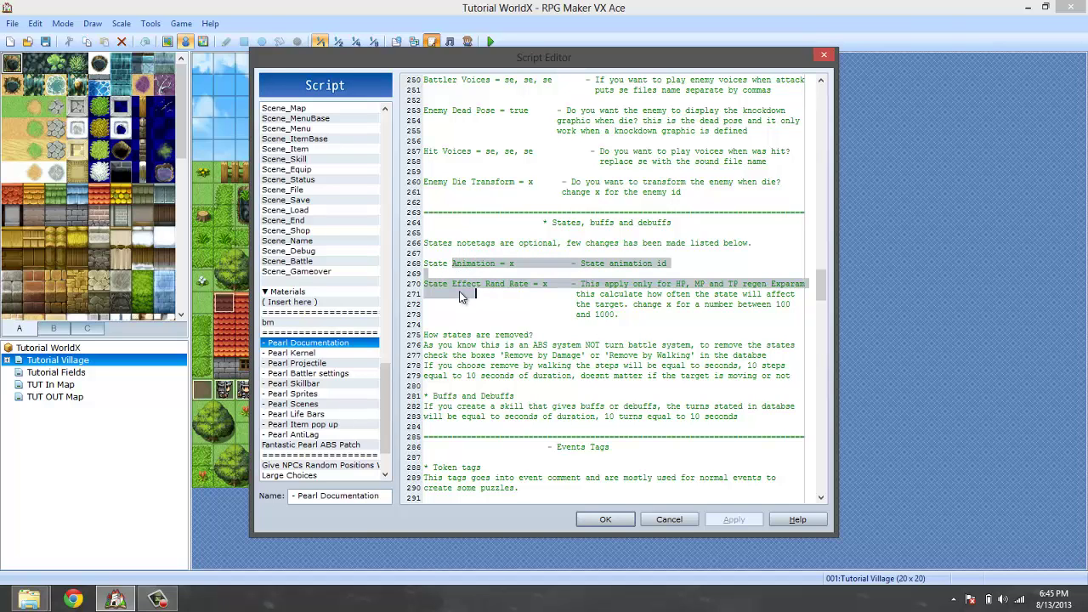
{"action": "left_click", "coordinate": [454, 341]}
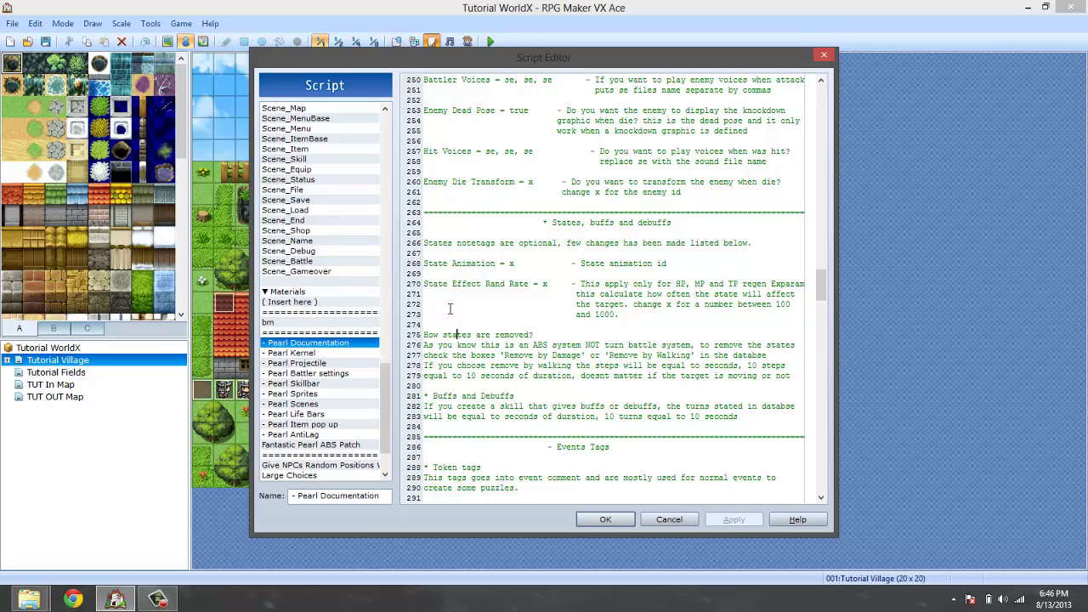
- Close the script documentation and open the Database on the States tab
{"action": "left_click", "coordinate": [605, 519]}
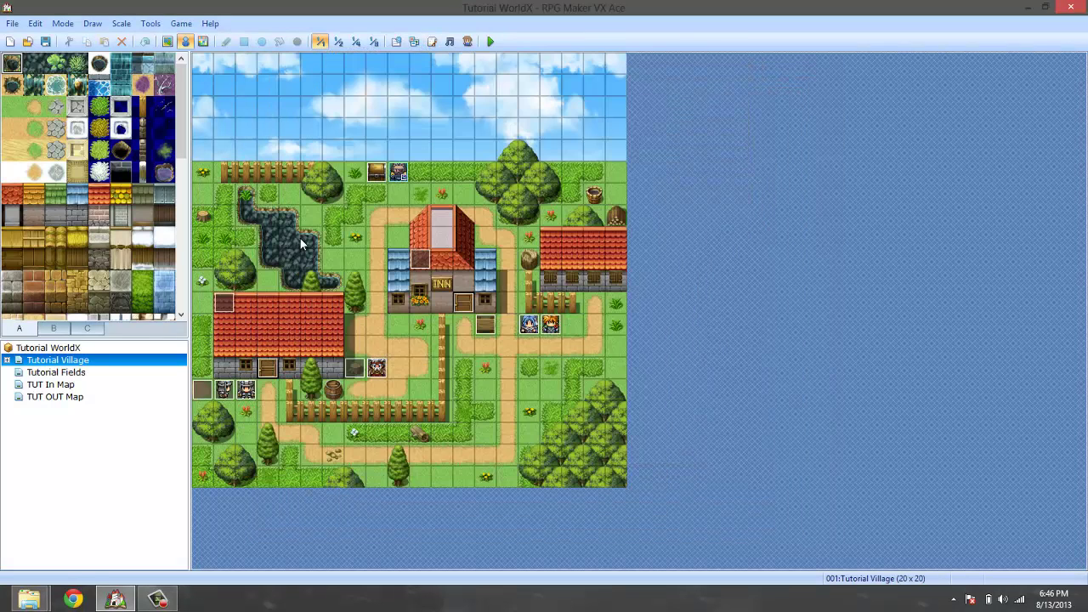
{"action": "left_click", "coordinate": [150, 23]}
{"action": "left_click", "coordinate": [170, 40]}
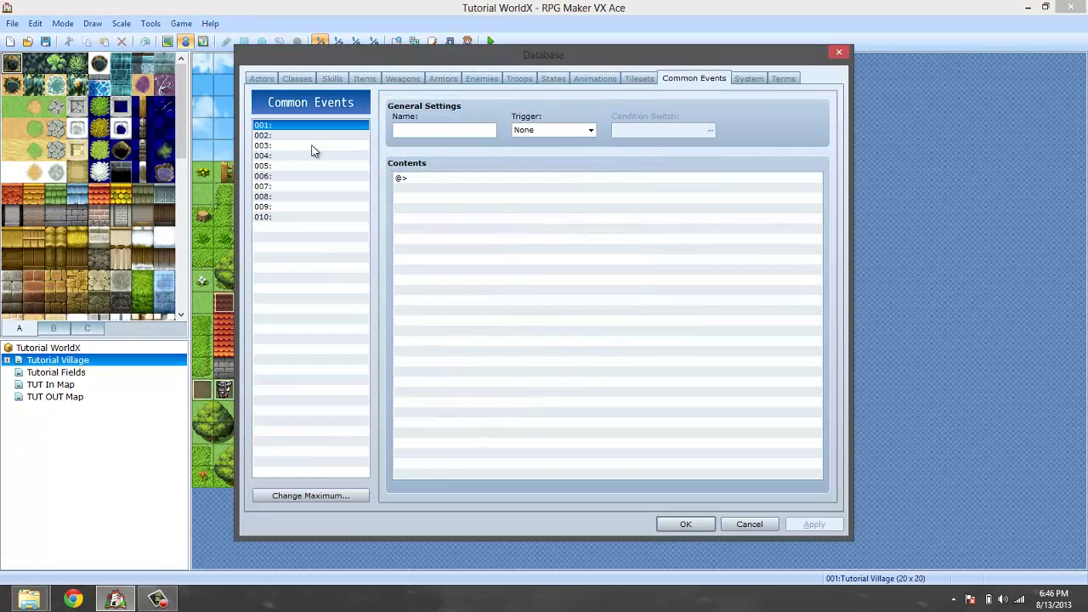
{"action": "left_click", "coordinate": [554, 78]}
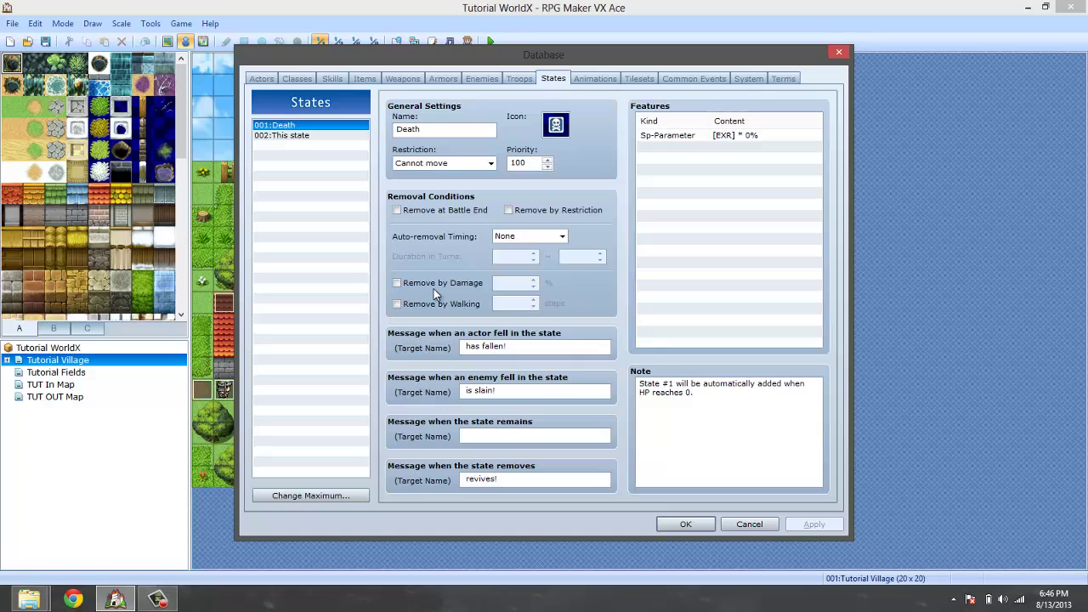
- Toggle Remove at Battle End and Remove by Restriction off again, keeping Auto-removal Timing at None
{"action": "left_click", "coordinate": [410, 213]}
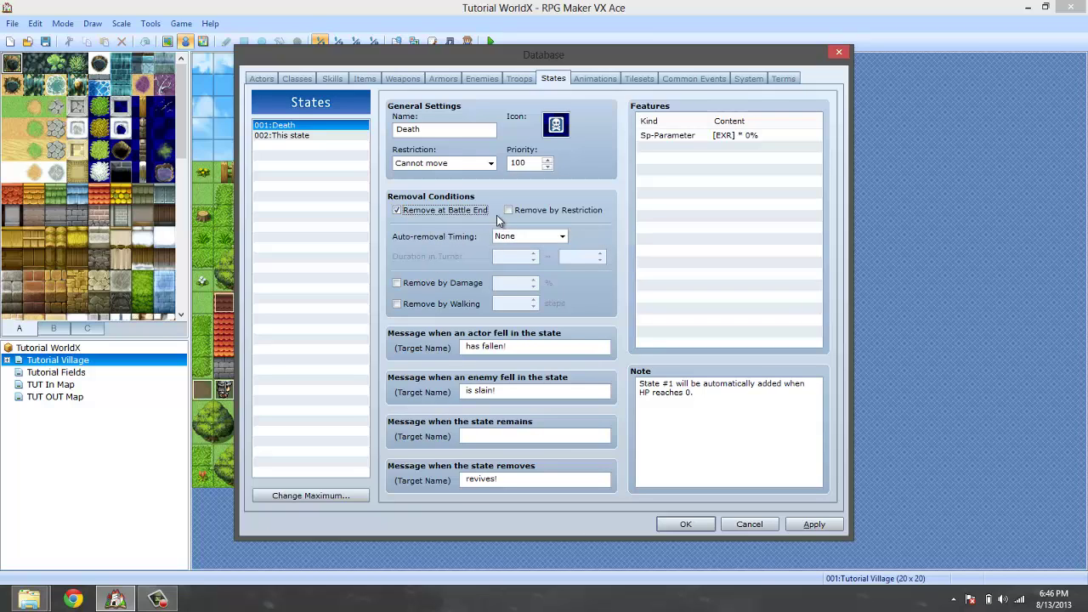
{"action": "left_click", "coordinate": [402, 209]}
{"action": "left_click", "coordinate": [523, 212]}
{"action": "left_click", "coordinate": [509, 211]}
{"action": "left_click", "coordinate": [510, 236]}
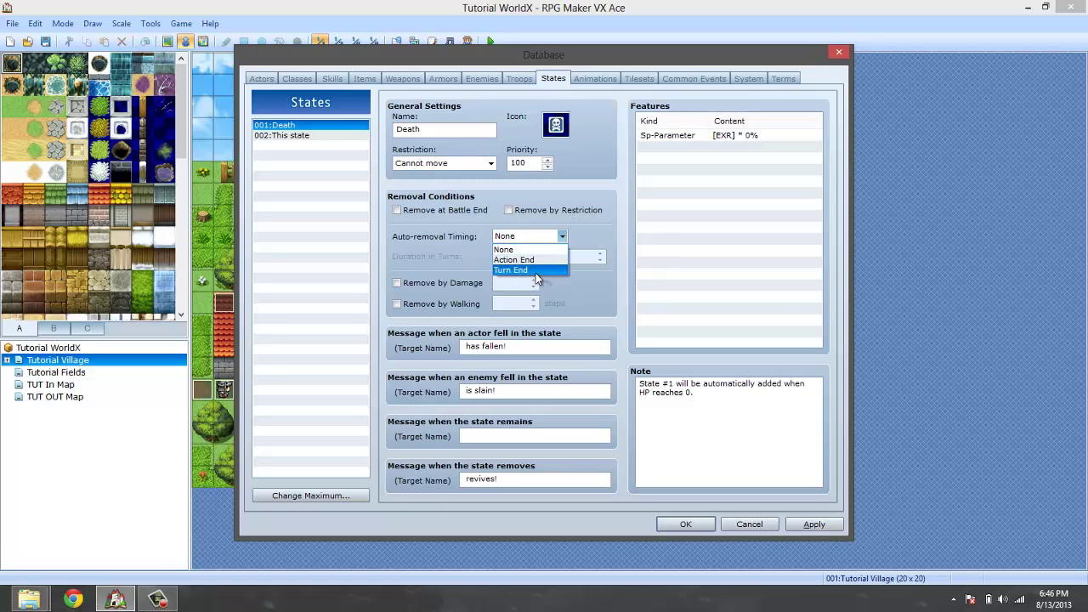
{"action": "left_click", "coordinate": [509, 249]}
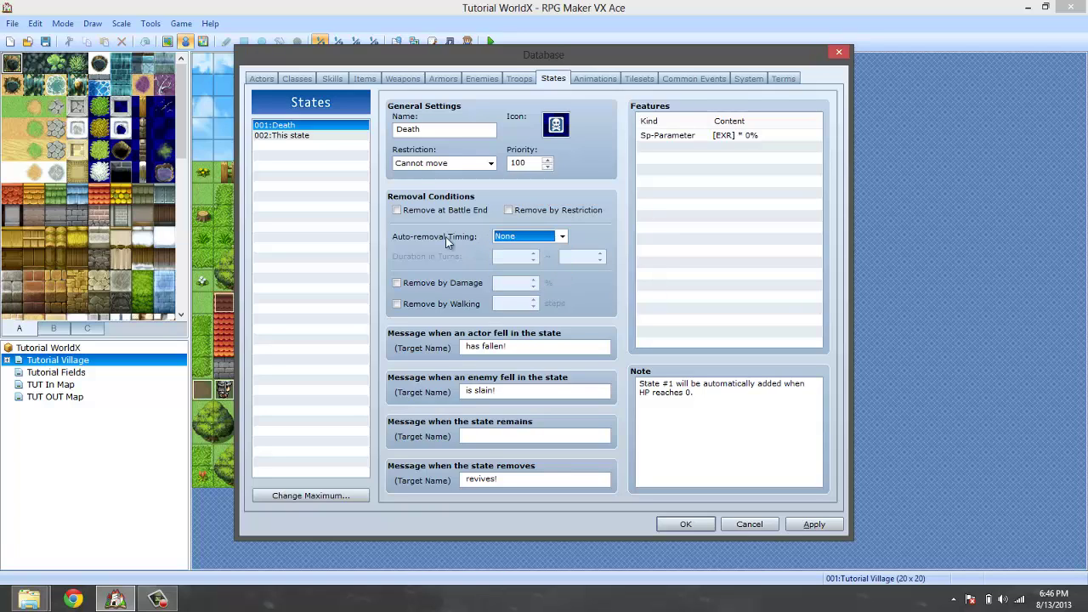
- Enable Remove by Walking for the Death state and raise its step count from 100 to 101
{"action": "left_click", "coordinate": [397, 303]}
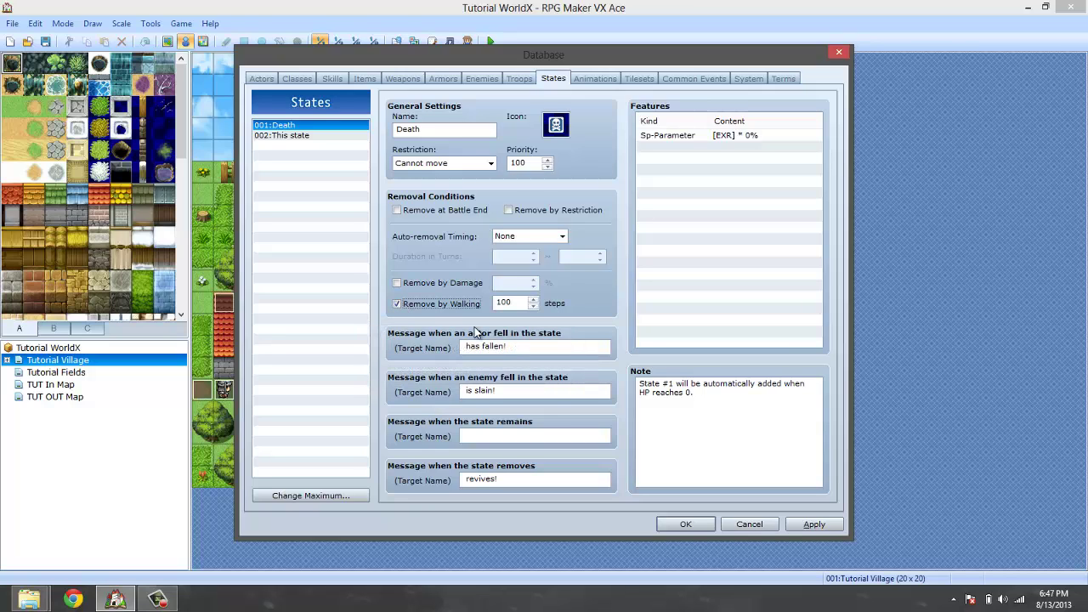
{"action": "mouse_move", "coordinate": [477, 333]}
{"action": "double_click", "coordinate": [508, 302]}
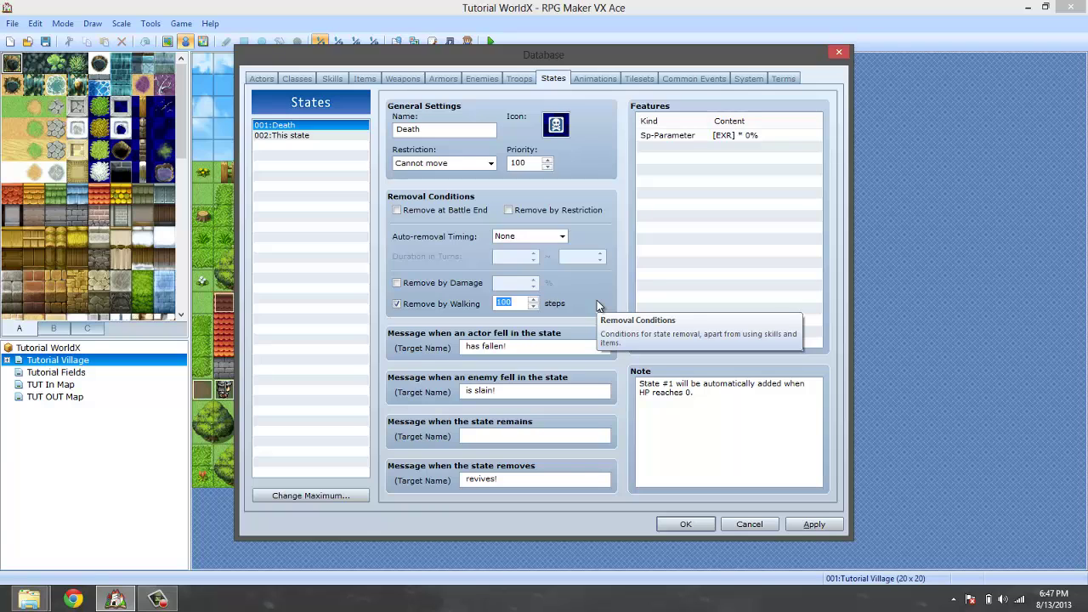
{"action": "key", "text": "Up"}
{"action": "key", "text": "Tab"}
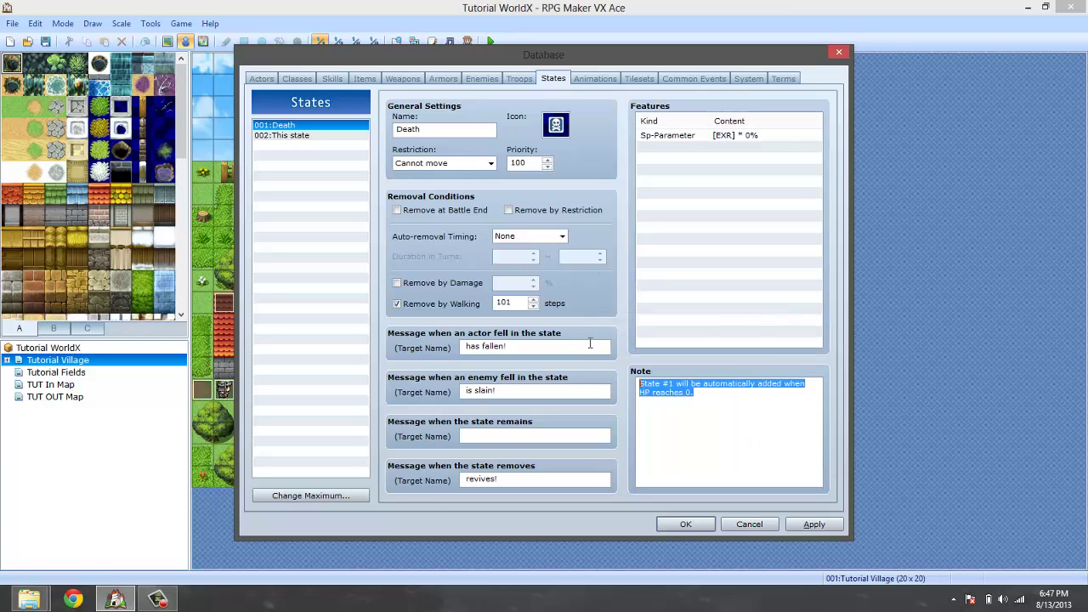
- Discard the Database changes, reopen Pearl Documentation and highlight the buff duration explanation
{"action": "left_click", "coordinate": [749, 524]}
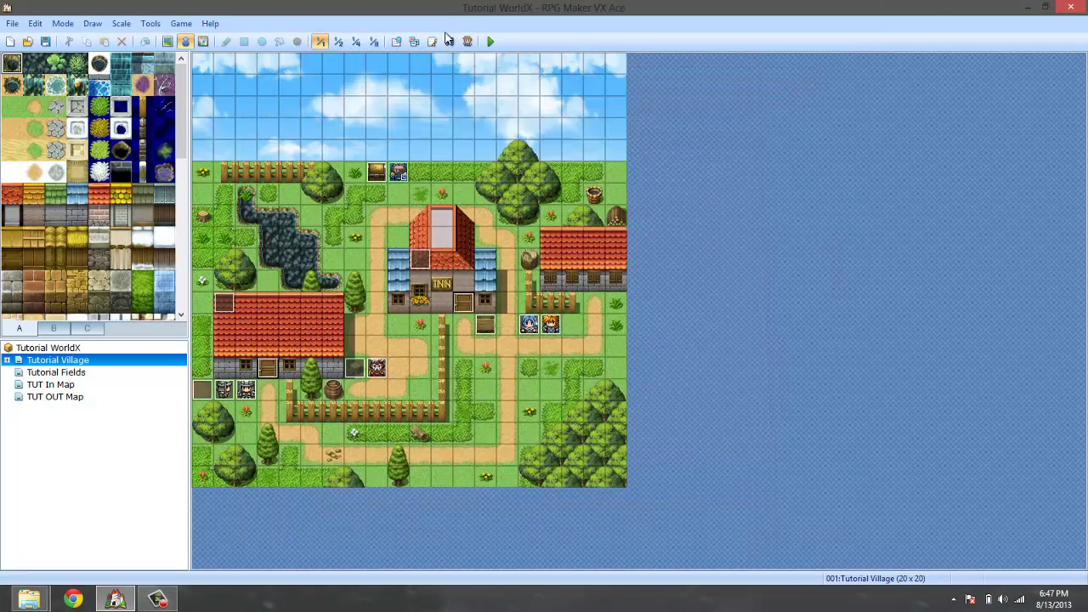
{"action": "left_click", "coordinate": [432, 40]}
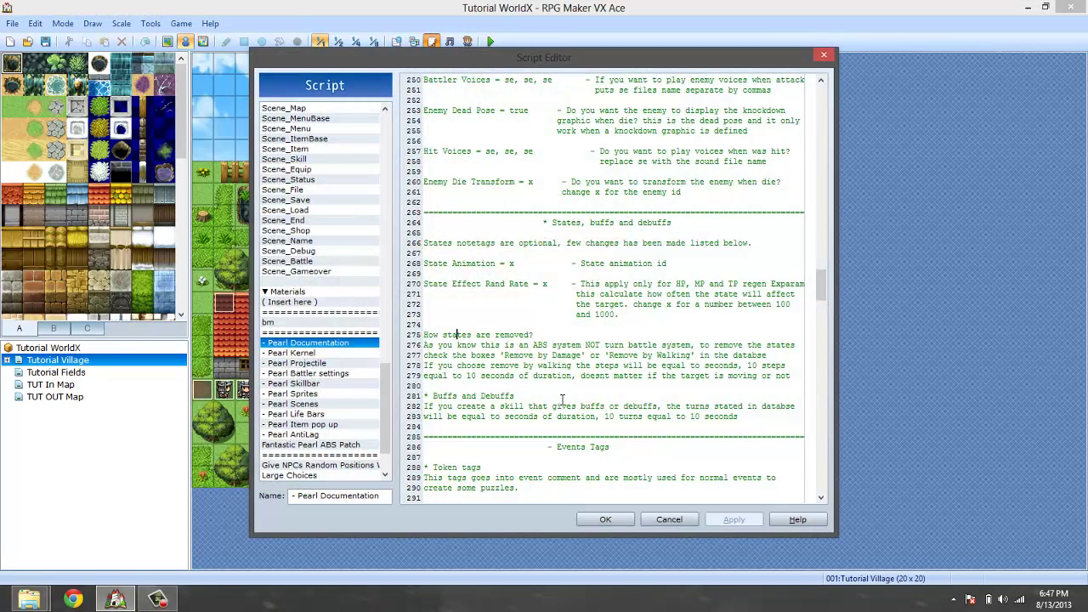
{"action": "scroll", "coordinate": [562, 400], "scroll_direction": "down", "scroll_amount": 1}
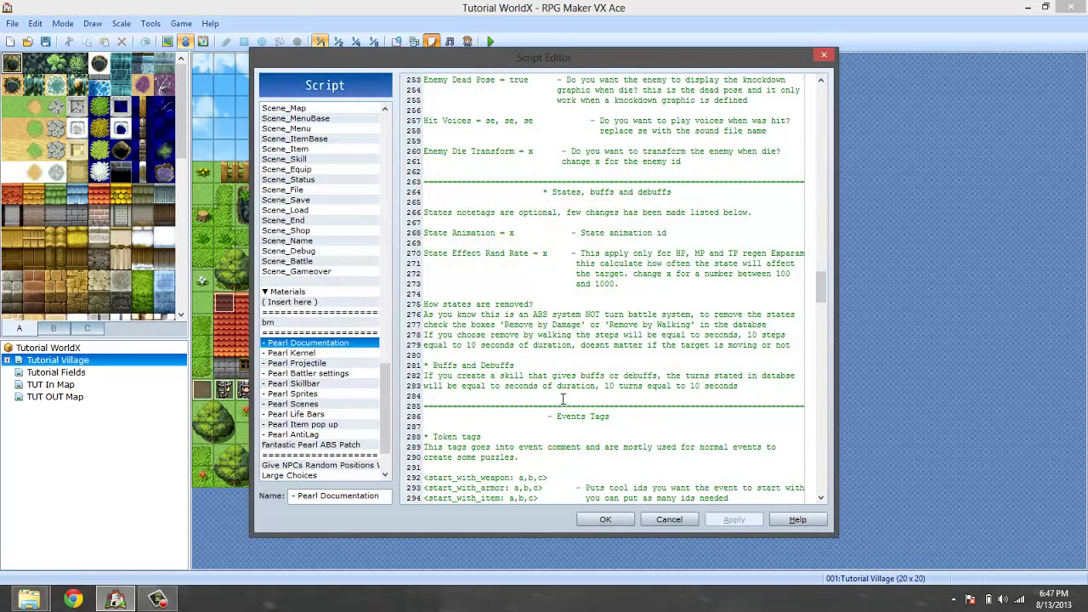
{"action": "left_click_drag", "start_coordinate": [724, 380], "coordinate": [744, 386]}
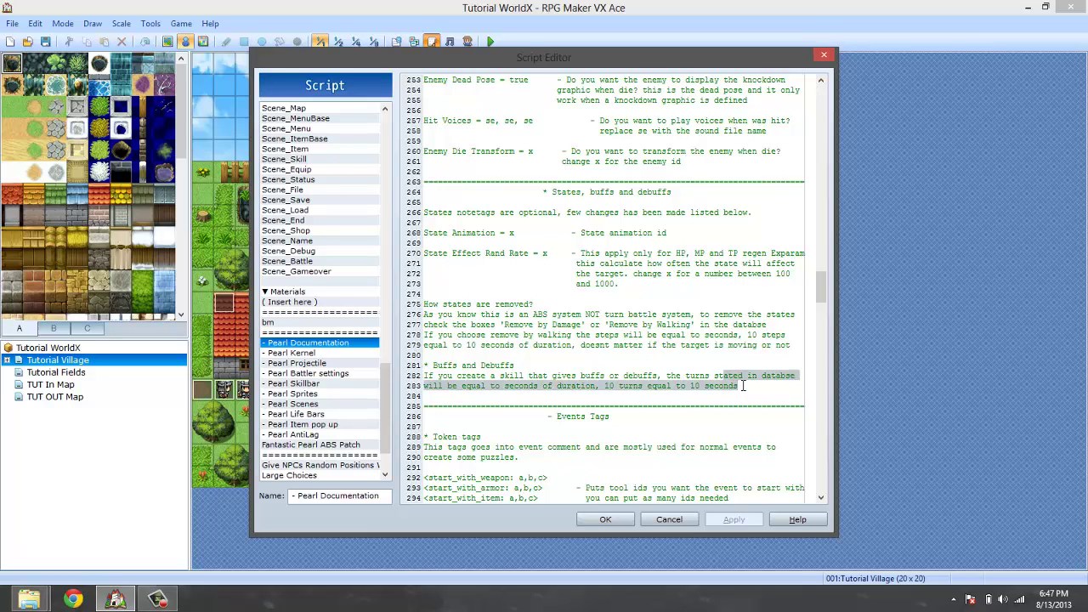
{"action": "left_click", "coordinate": [744, 386]}
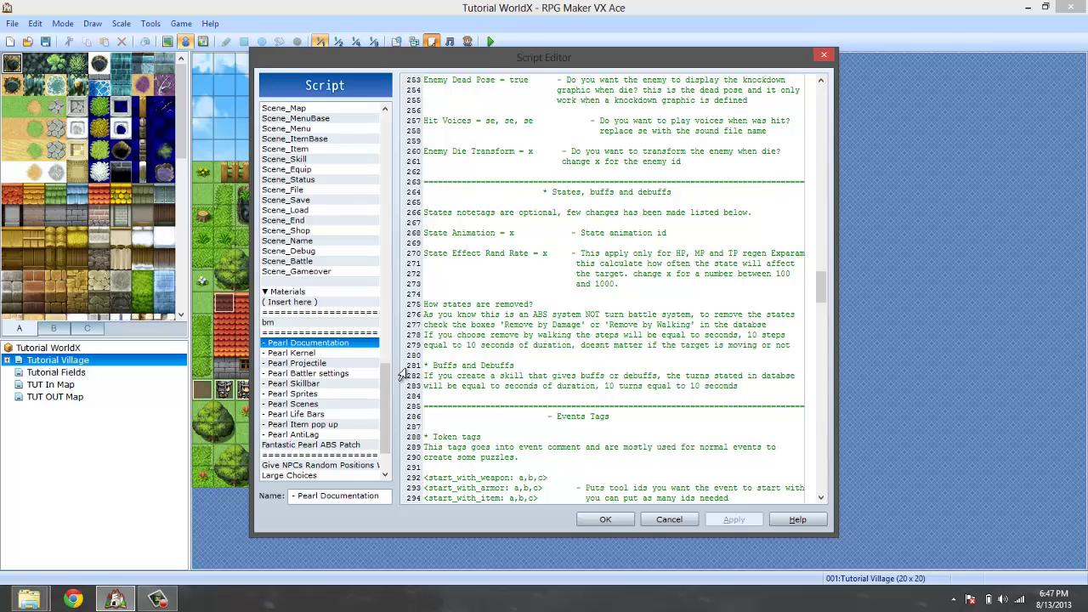
- Highlight the state-removal explanation and the rule that turns equal seconds
{"action": "left_click_drag", "start_coordinate": [515, 342], "coordinate": [490, 313]}
{"action": "left_click", "coordinate": [504, 335]}
{"action": "left_click_drag", "start_coordinate": [667, 375], "coordinate": [780, 376]}
{"action": "left_click", "coordinate": [742, 386]}
- Cancel the Script Editor, then open the Database on States and cancel it
{"action": "left_click", "coordinate": [676, 519]}
{"action": "left_click", "coordinate": [154, 26]}
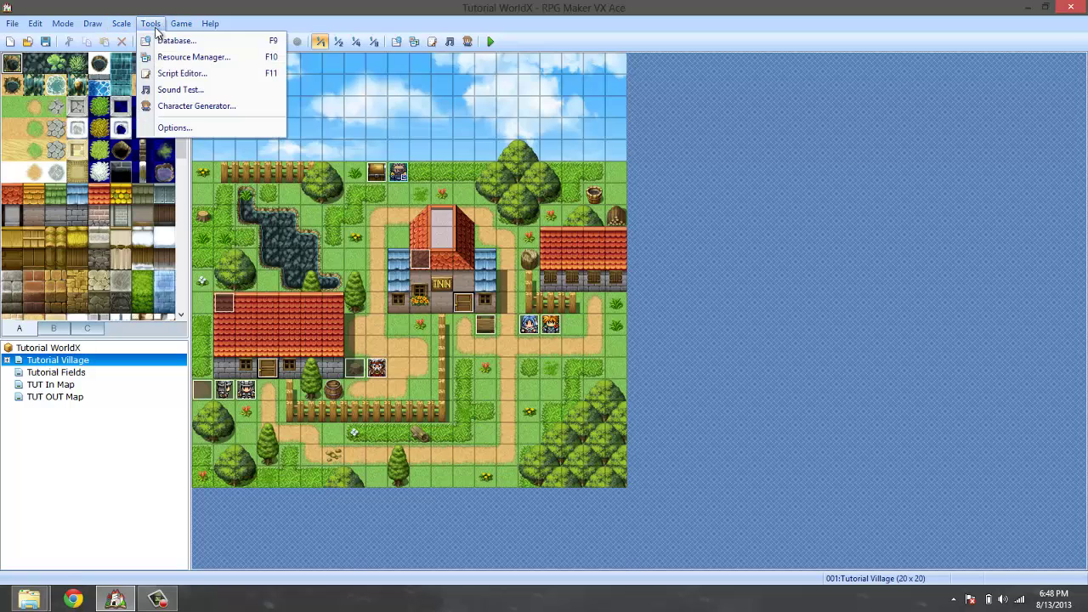
{"action": "left_click", "coordinate": [175, 41]}
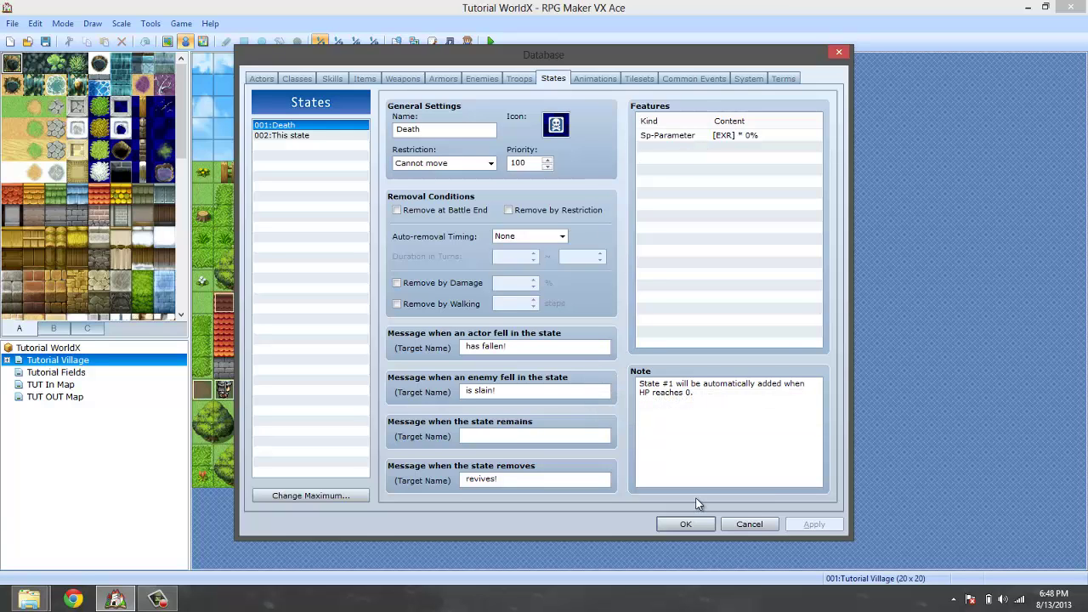
{"action": "left_click", "coordinate": [738, 525]}
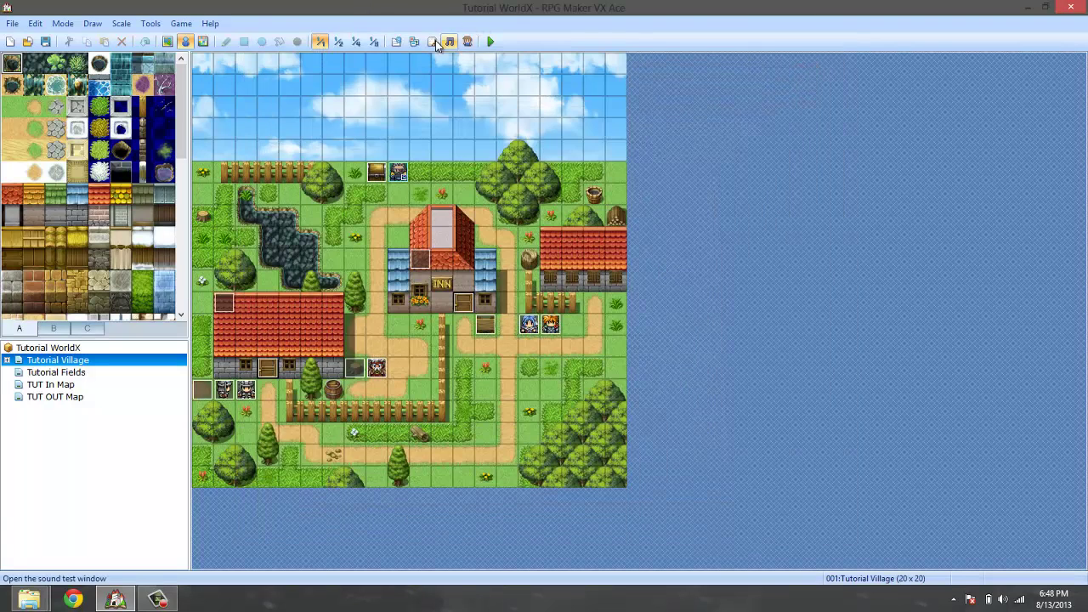
- Reopen Pearl Documentation and highlight the 10-second duration and Buffs and Debuffs paragraph
{"action": "left_click", "coordinate": [433, 43]}
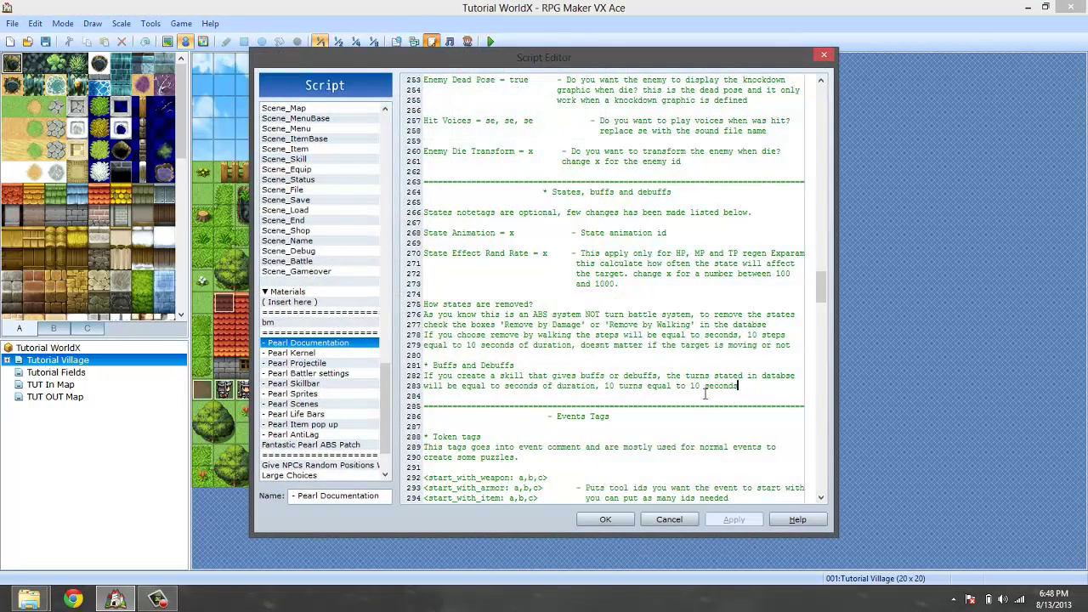
{"action": "key", "text": "ctrl+shift+Left"}
{"action": "key", "text": "ctrl+shift+Left"}
{"action": "left_click_drag", "start_coordinate": [751, 390], "coordinate": [637, 345]}
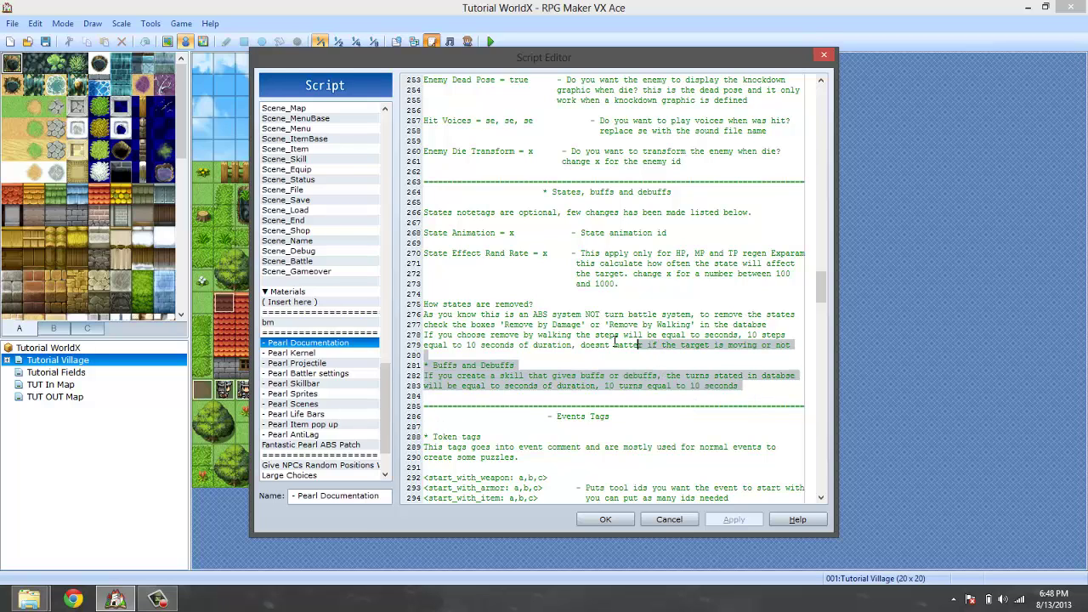
{"action": "left_click", "coordinate": [157, 600]}
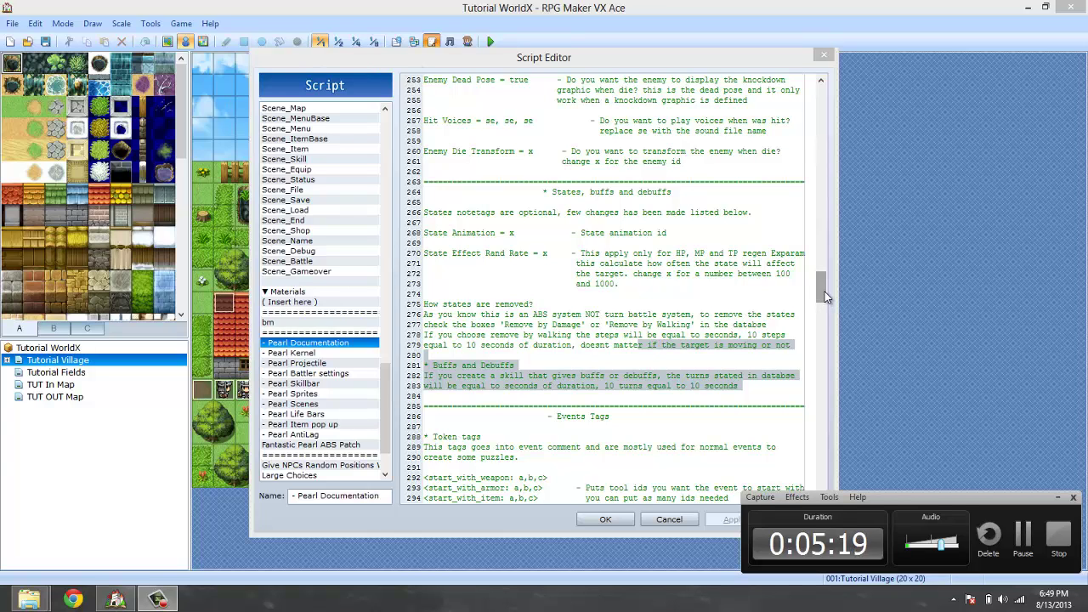
- Scroll down through the Pearl Documentation from the top toward the later sections
{"action": "left_click_drag", "start_coordinate": [825, 292], "coordinate": [797, 69]}
{"action": "scroll", "coordinate": [774, 140], "scroll_direction": "down", "scroll_amount": 12}
{"action": "scroll", "coordinate": [774, 140], "scroll_direction": "down", "scroll_amount": 14}
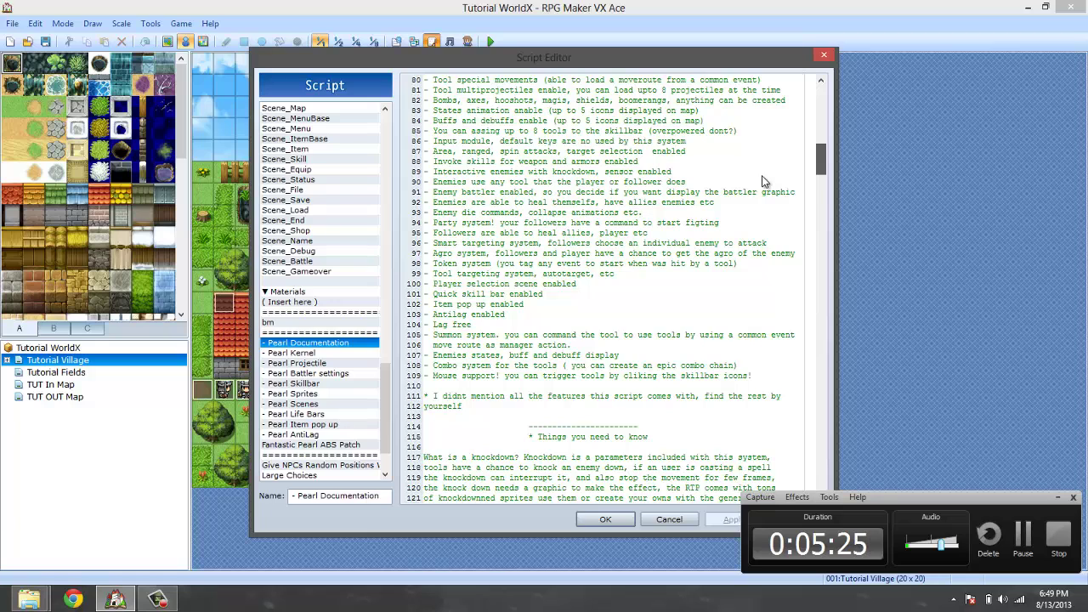
{"action": "scroll", "coordinate": [763, 193], "scroll_direction": "down", "scroll_amount": 11}
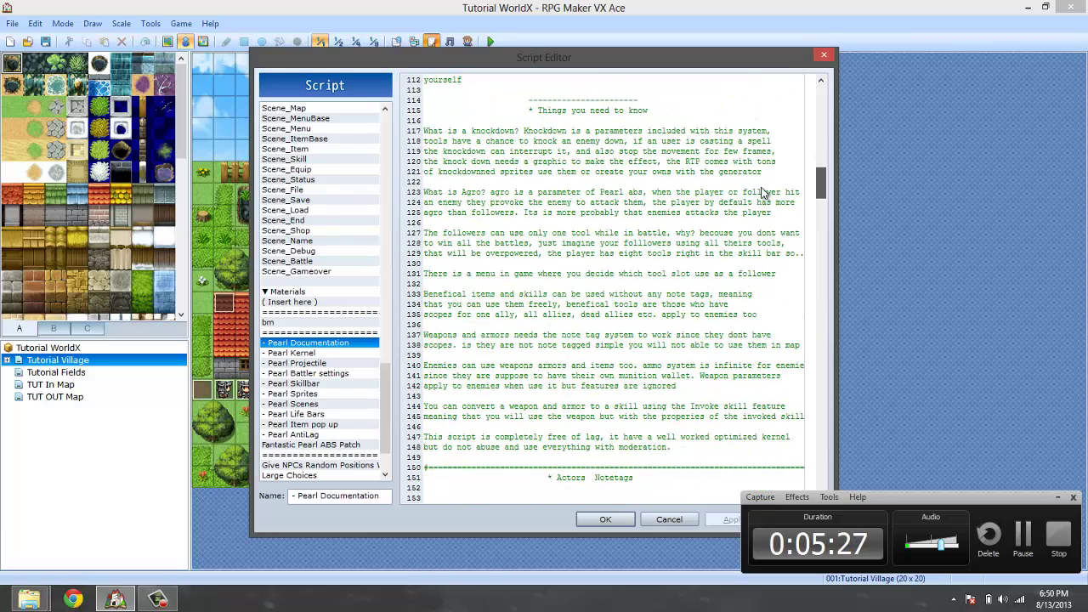
{"action": "scroll", "coordinate": [762, 194], "scroll_direction": "down", "scroll_amount": 8}
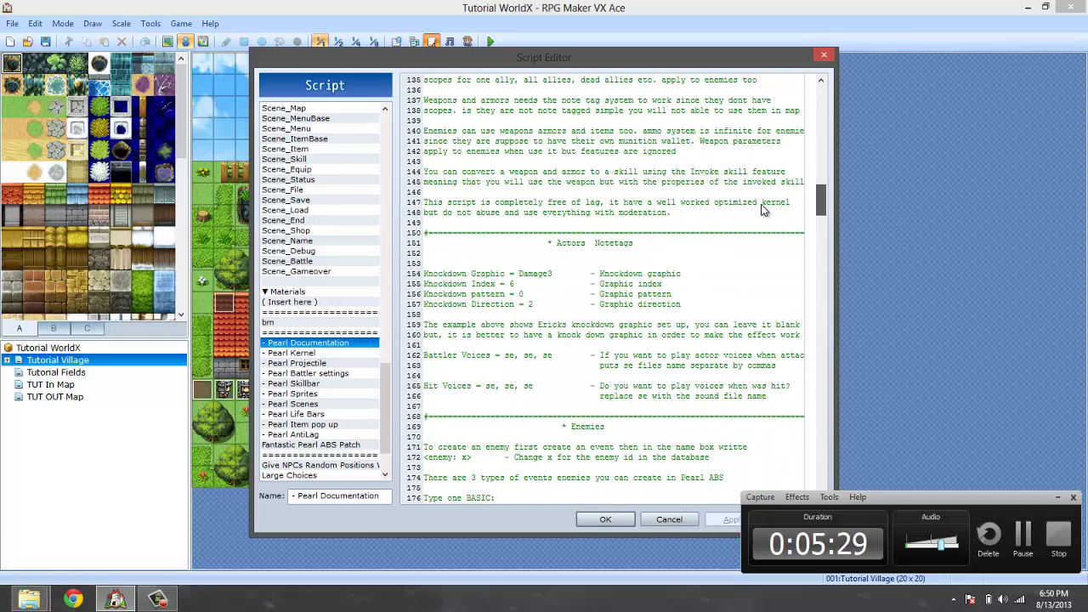
{"action": "scroll", "coordinate": [763, 210], "scroll_direction": "down", "scroll_amount": 3}
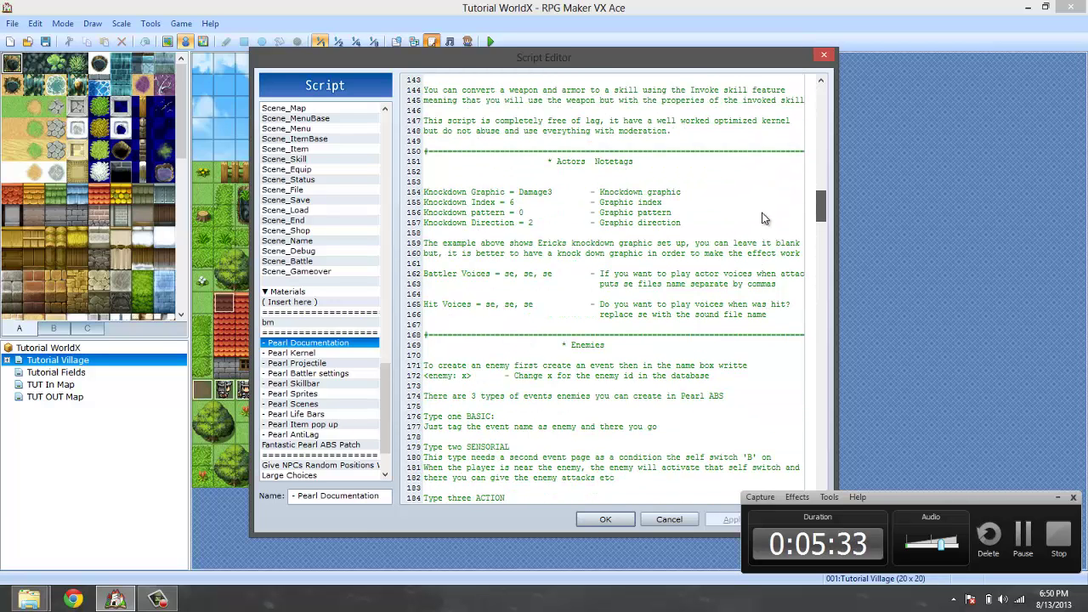
{"action": "scroll", "coordinate": [762, 220], "scroll_direction": "down", "scroll_amount": 5}
{"action": "scroll", "coordinate": [763, 228], "scroll_direction": "up", "scroll_amount": 3}
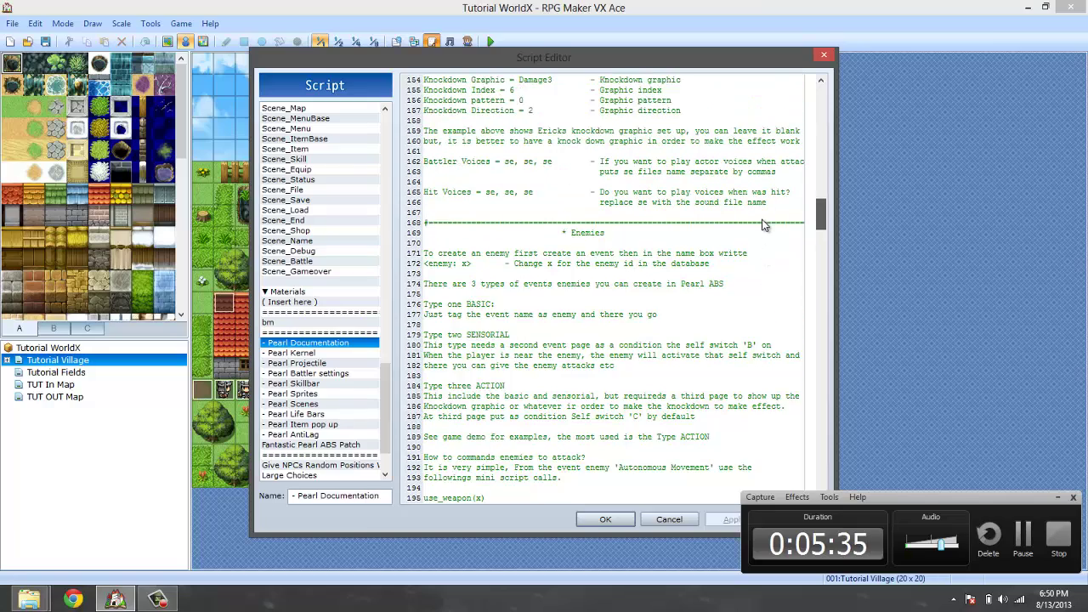
{"action": "scroll", "coordinate": [763, 231], "scroll_direction": "down", "scroll_amount": 7}
{"action": "scroll", "coordinate": [762, 234], "scroll_direction": "down", "scroll_amount": 15}
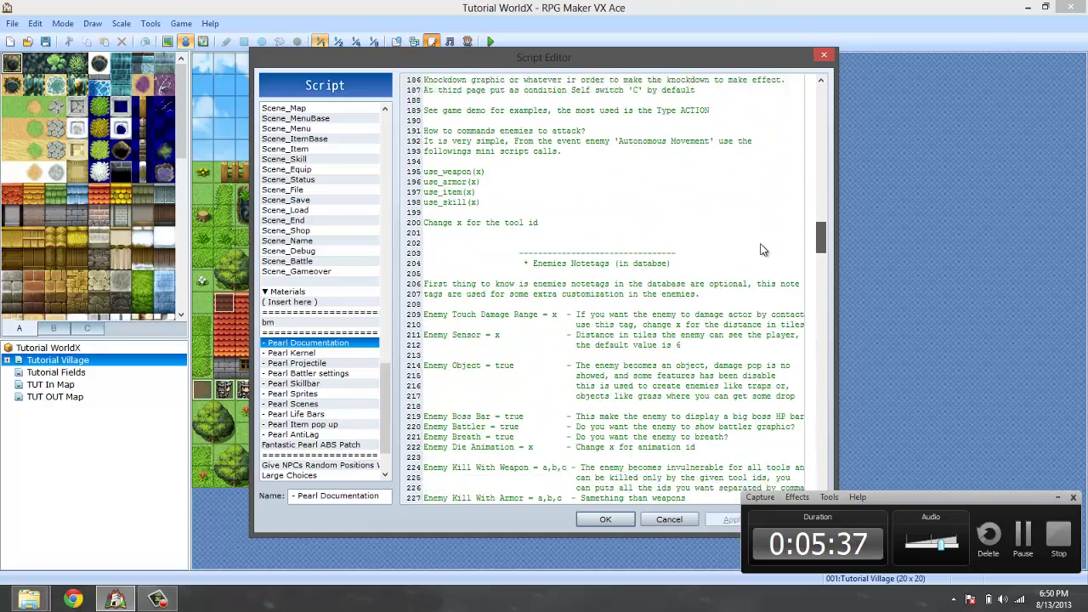
{"action": "scroll", "coordinate": [759, 273], "scroll_direction": "down", "scroll_amount": 20}
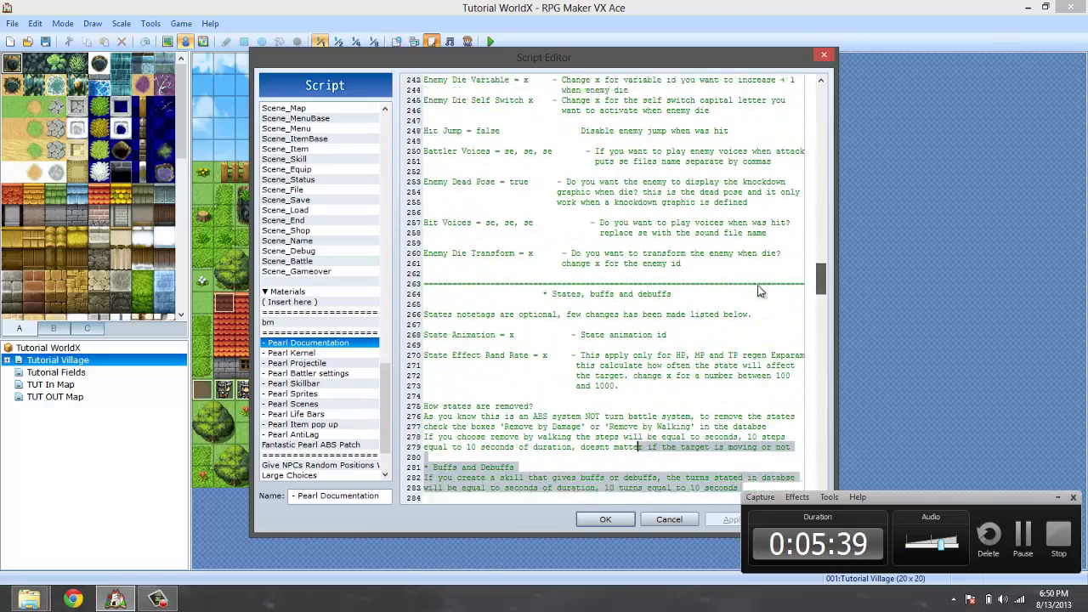
{"action": "scroll", "coordinate": [754, 328], "scroll_direction": "up", "scroll_amount": 7}
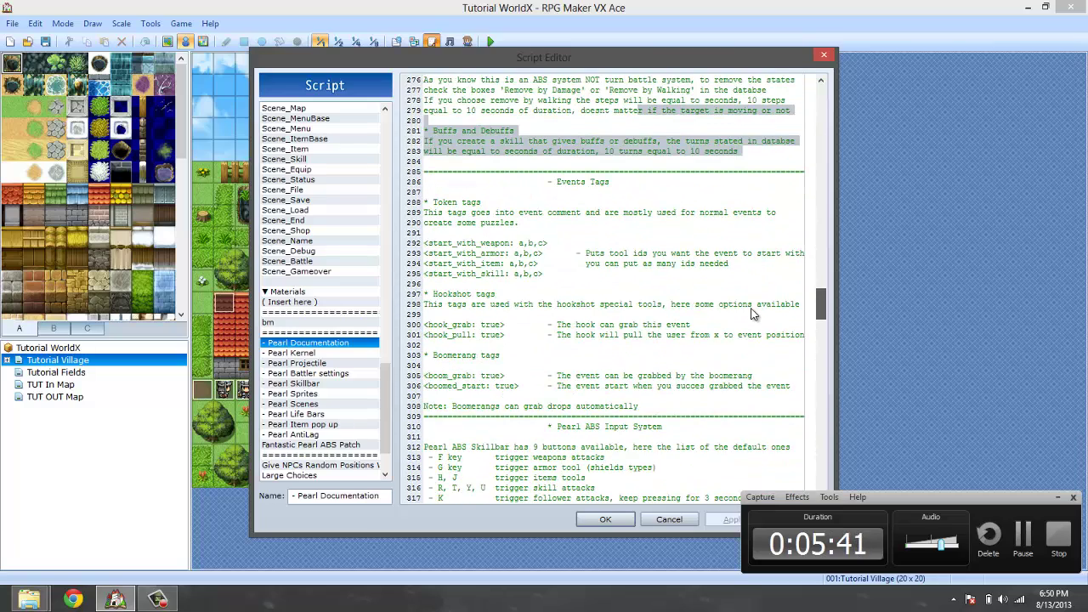
{"action": "scroll", "coordinate": [752, 319], "scroll_direction": "down", "scroll_amount": 1}
{"action": "scroll", "coordinate": [752, 318], "scroll_direction": "down", "scroll_amount": 3}
{"action": "scroll", "coordinate": [750, 318], "scroll_direction": "up", "scroll_amount": 2}
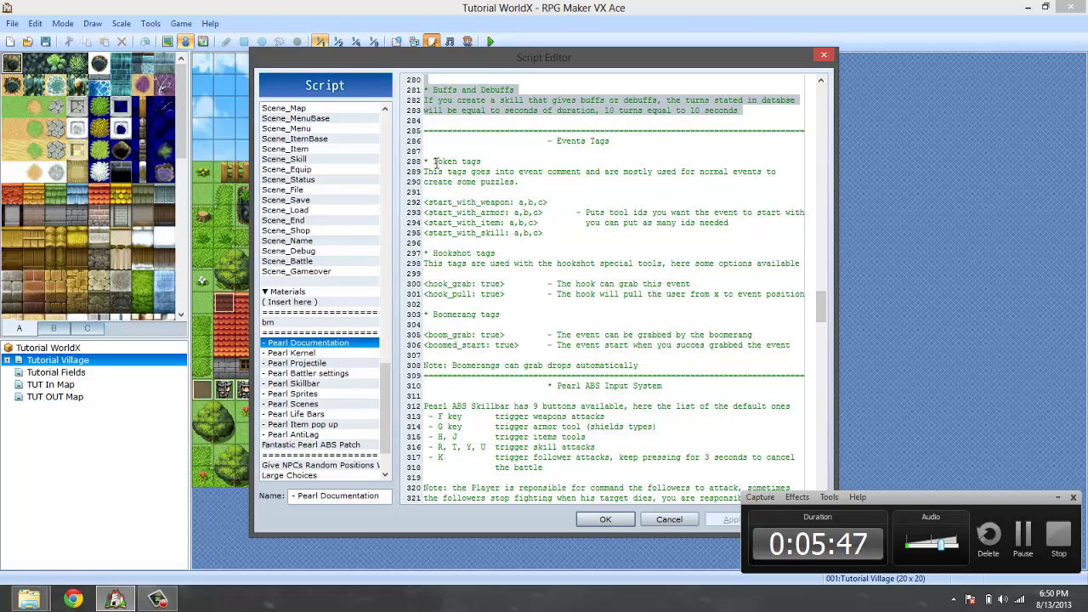
- Highlight the event tag notes from Token tags down, then move on to the Input System and Useful script calls
{"action": "left_click_drag", "start_coordinate": [436, 162], "coordinate": [658, 371]}
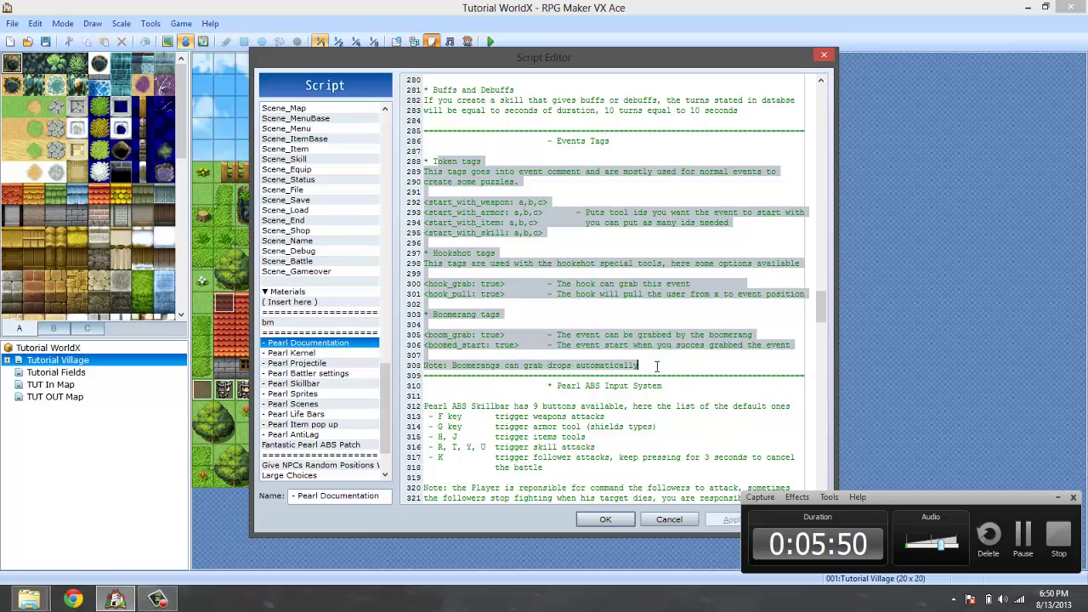
{"action": "left_click", "coordinate": [619, 294]}
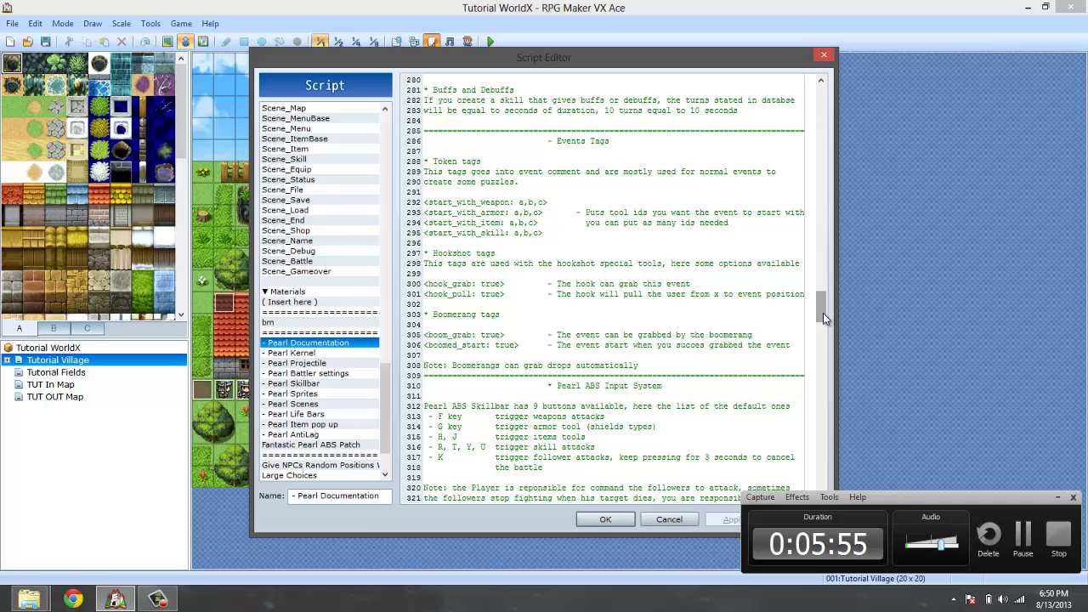
{"action": "left_click_drag", "start_coordinate": [823, 313], "coordinate": [823, 322]}
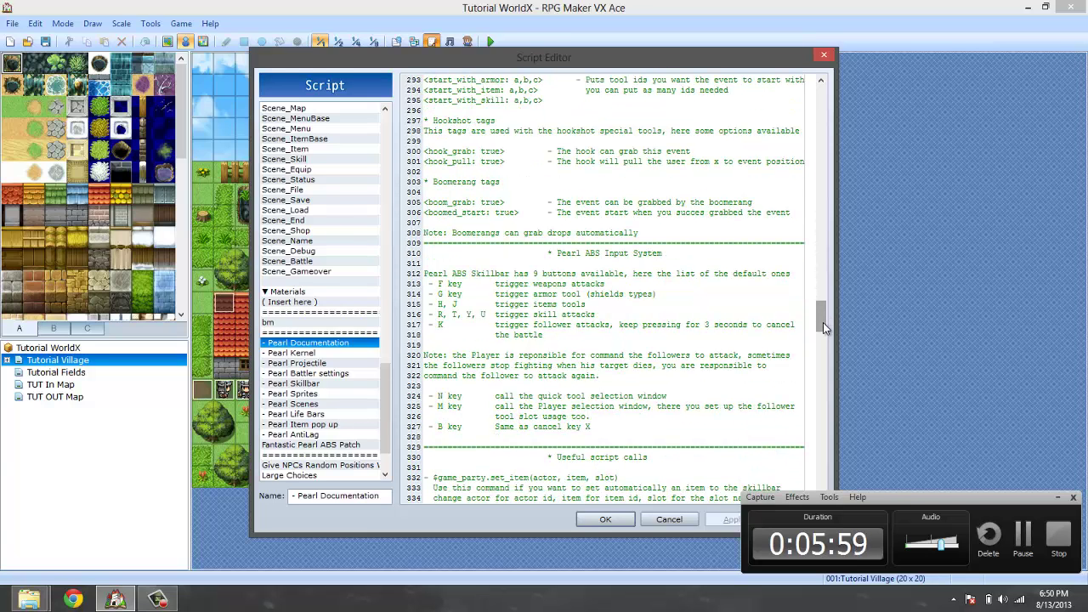
{"action": "mouse_move", "coordinate": [823, 323]}
{"action": "left_mouse_down"}
{"action": "mouse_move", "coordinate": [819, 484]}
{"action": "mouse_move", "coordinate": [818, 277]}
{"action": "mouse_move", "coordinate": [813, 334]}
{"action": "left_mouse_up"}
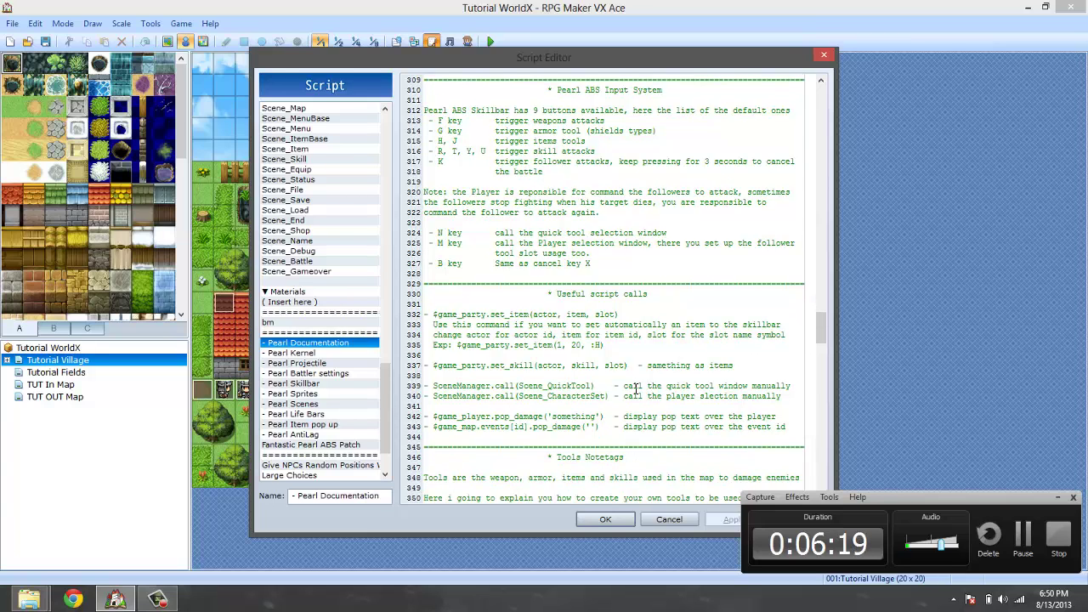
{"action": "left_click", "coordinate": [442, 376]}
- Close the Script Editor and open event EV001's Script command
{"action": "left_click", "coordinate": [651, 518]}
{"action": "double_click", "coordinate": [226, 302]}
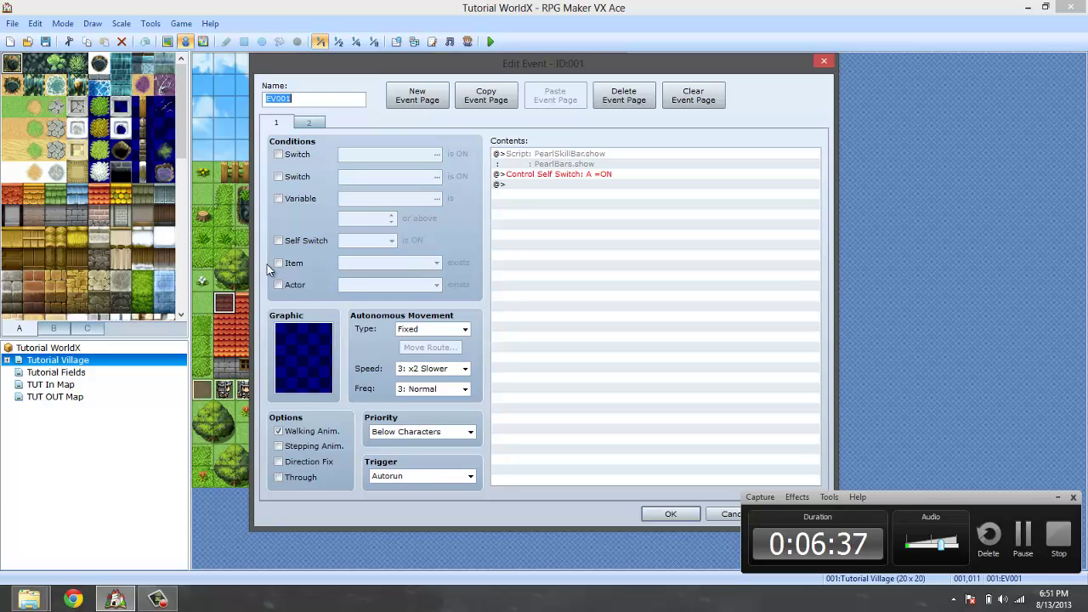
{"action": "double_click", "coordinate": [557, 164]}
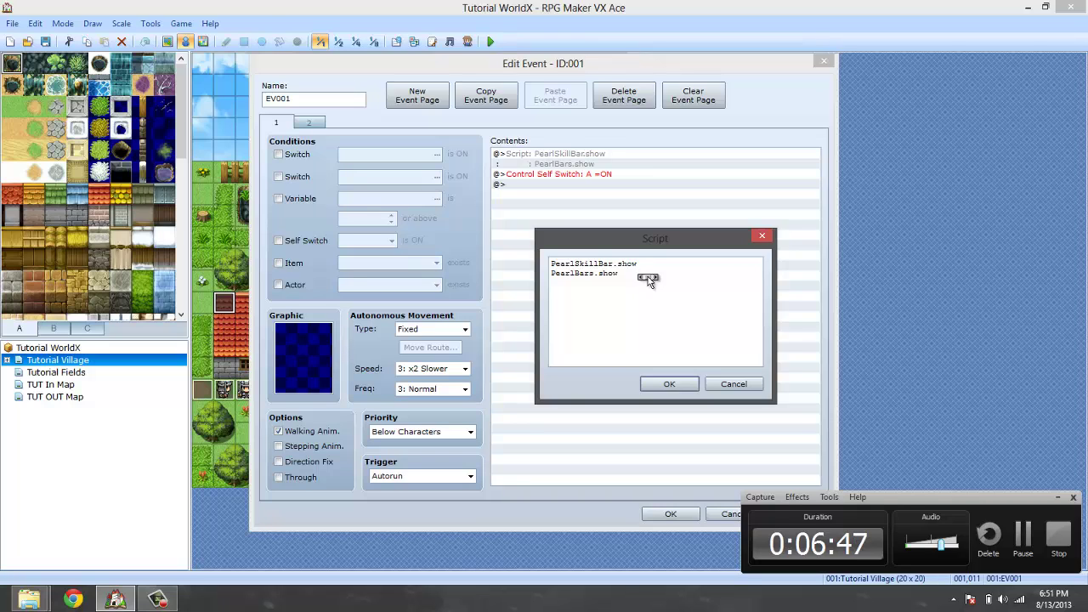
- Highlight the PearlSkillBar.show and PearlBars.show lines, then confirm with OK
{"action": "left_click_drag", "start_coordinate": [623, 278], "coordinate": [549, 263]}
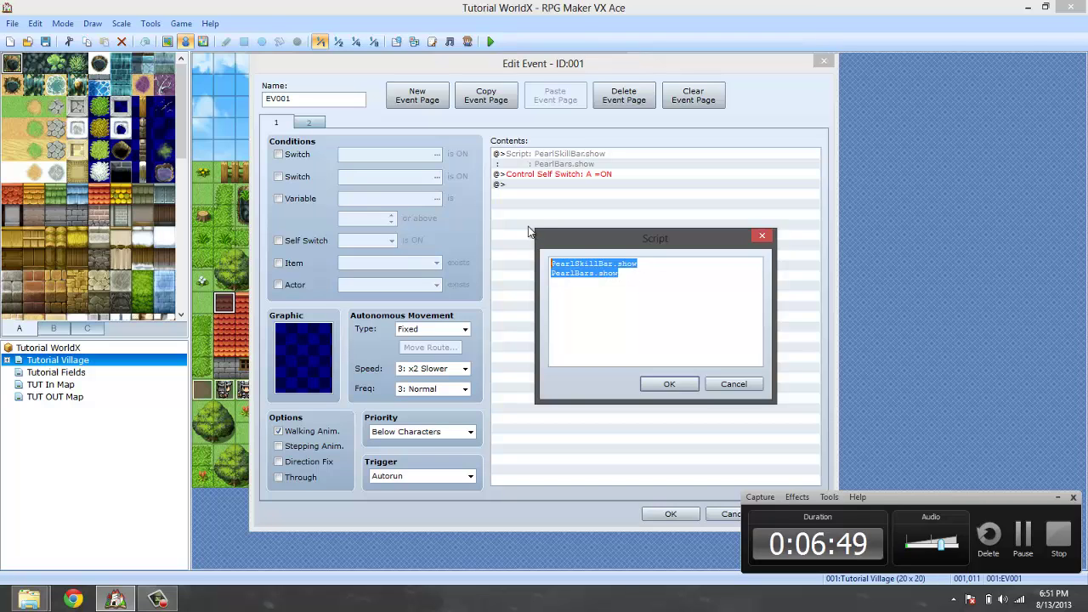
{"action": "left_click", "coordinate": [594, 264]}
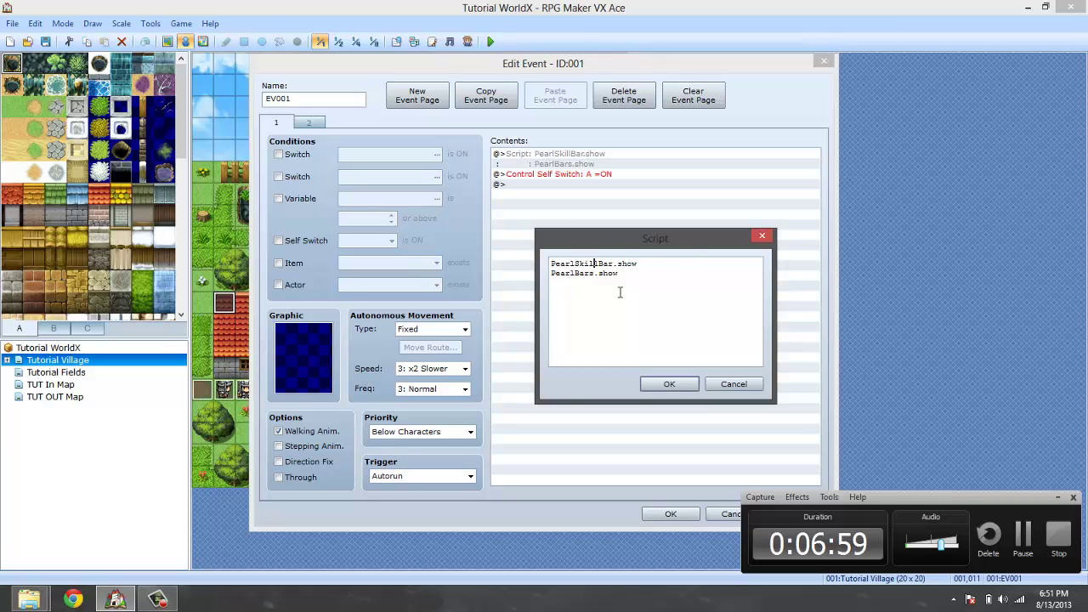
{"action": "left_click_drag", "start_coordinate": [670, 302], "coordinate": [514, 196]}
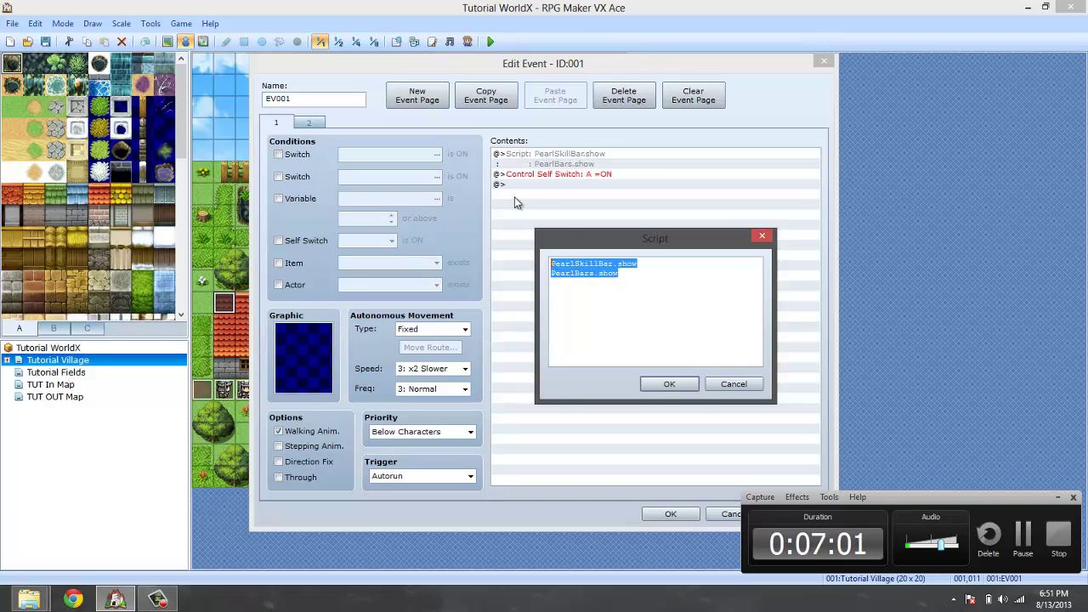
{"action": "left_click", "coordinate": [624, 279]}
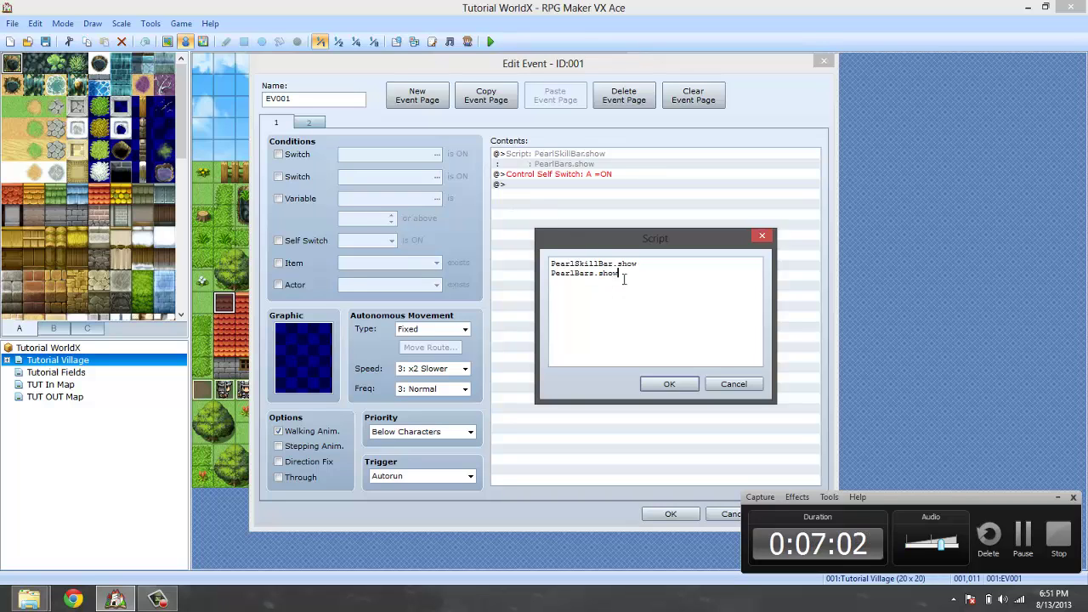
{"action": "left_click", "coordinate": [669, 384]}
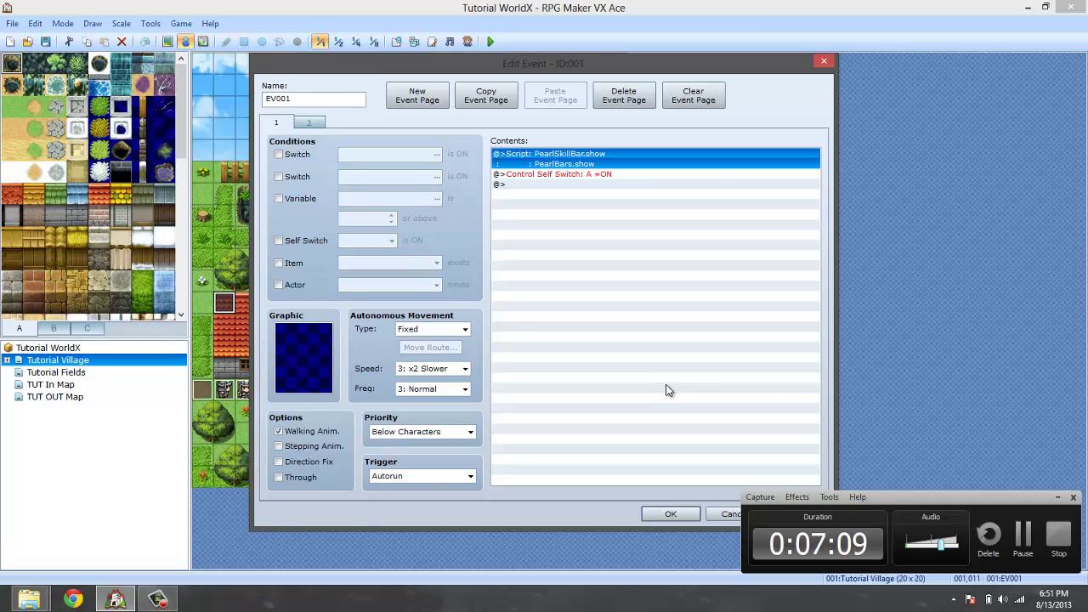
{"action": "key", "text": "Return"}
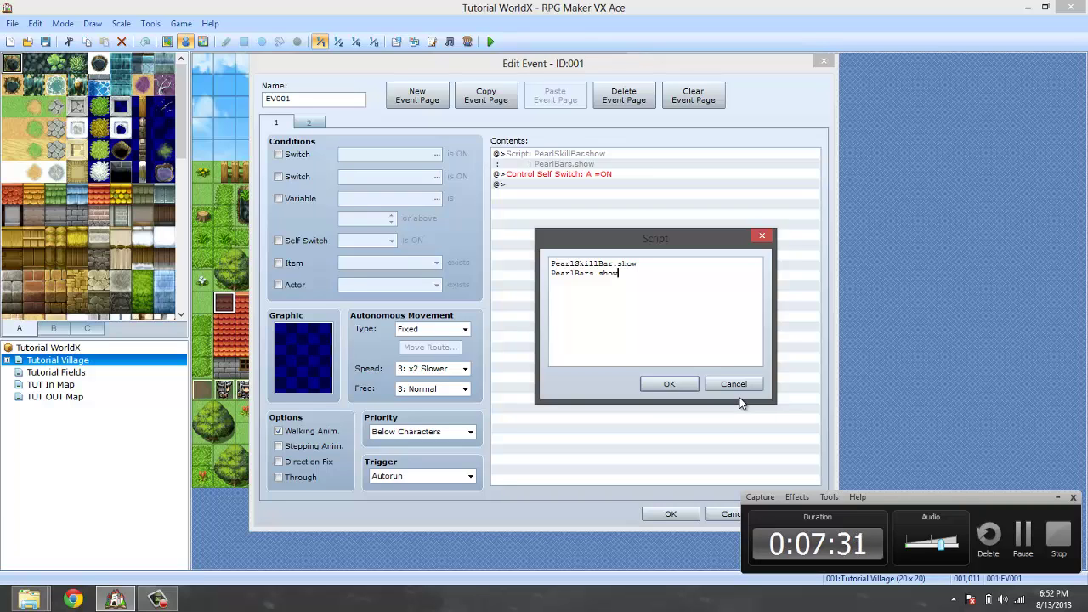
{"action": "left_click", "coordinate": [737, 386]}
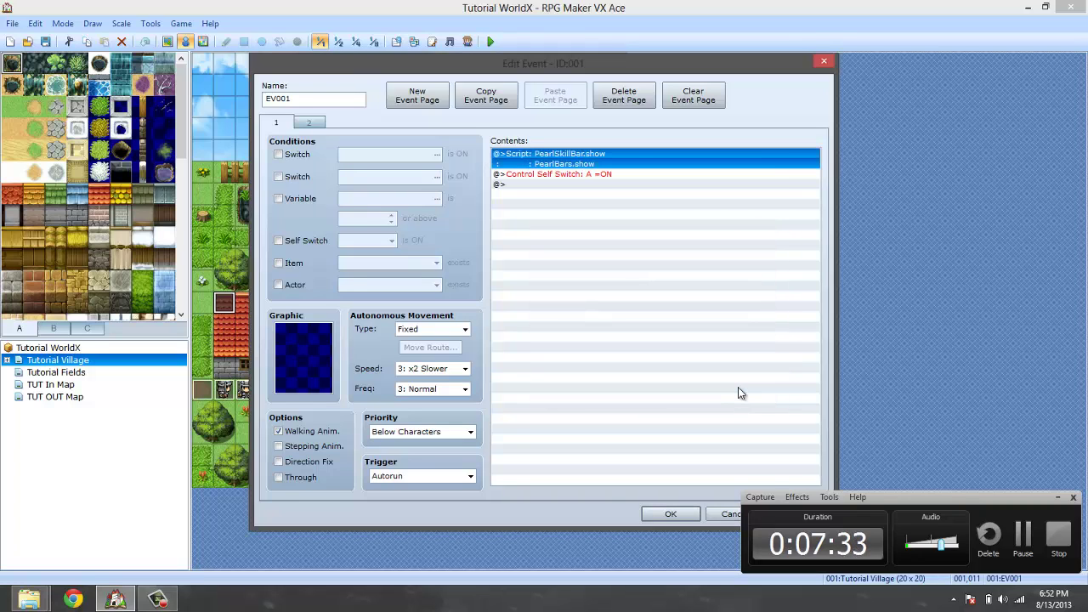